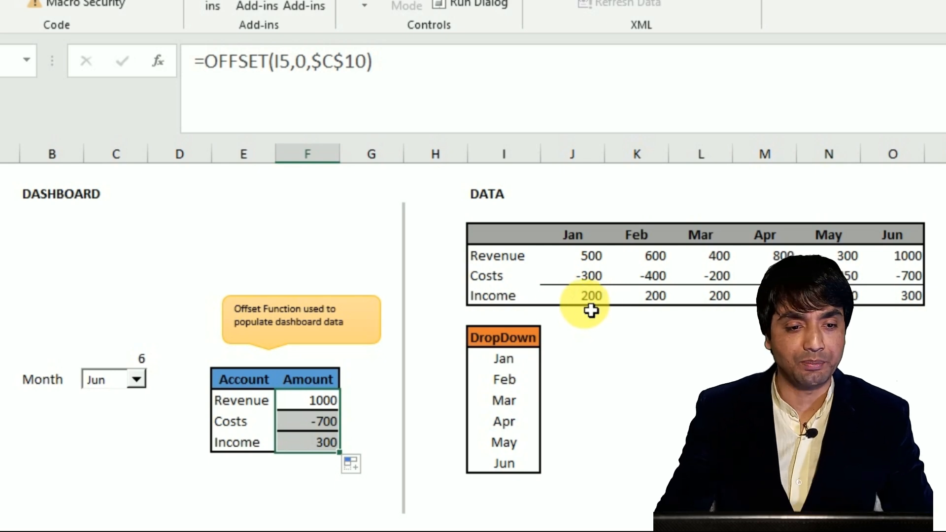
Switch the dashboard month to Jan, check the amounts against the Jan data column, and set the month to Mar
click(135, 382)
click(117, 400)
drag(578, 260, 579, 317)
click(136, 380)
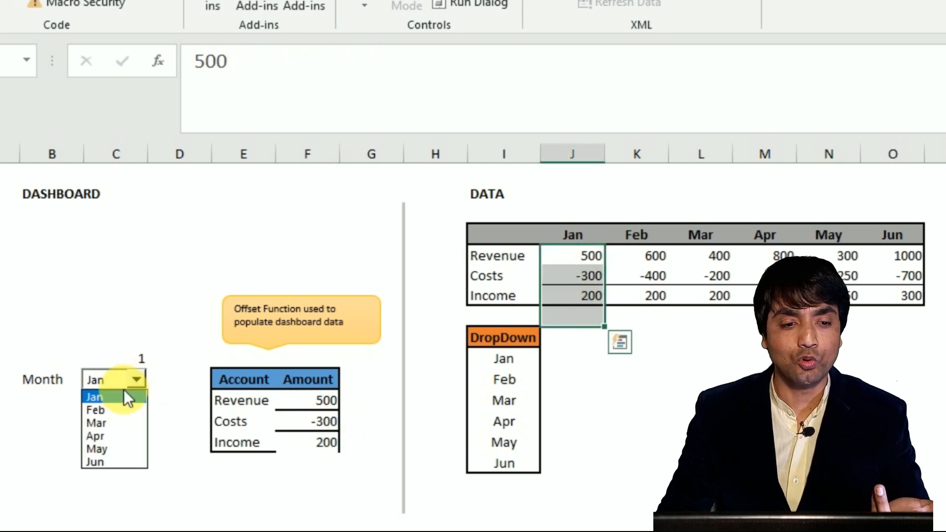
click(109, 422)
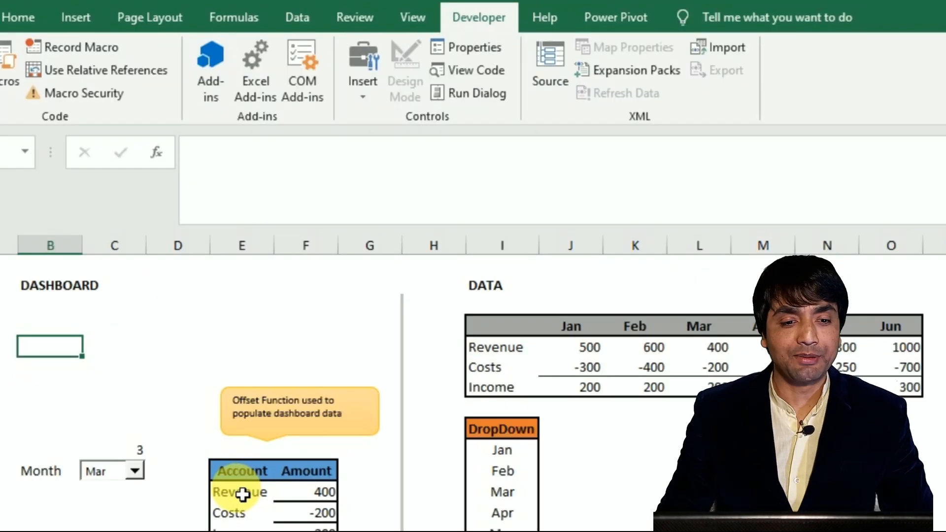
Insert a clustered column chart of the dashboard accounts and amounts in E12:F14 and place it over the dashboard area
drag(240, 494, 320, 531)
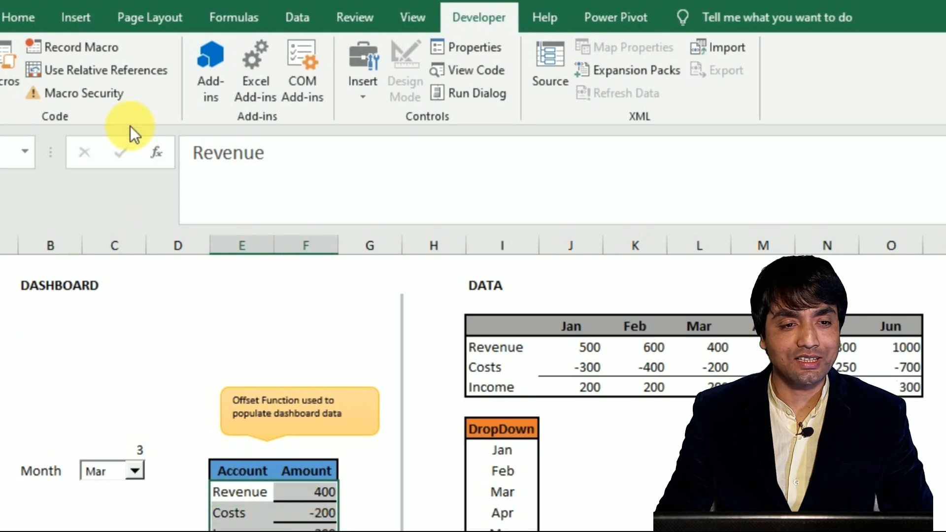
click(74, 20)
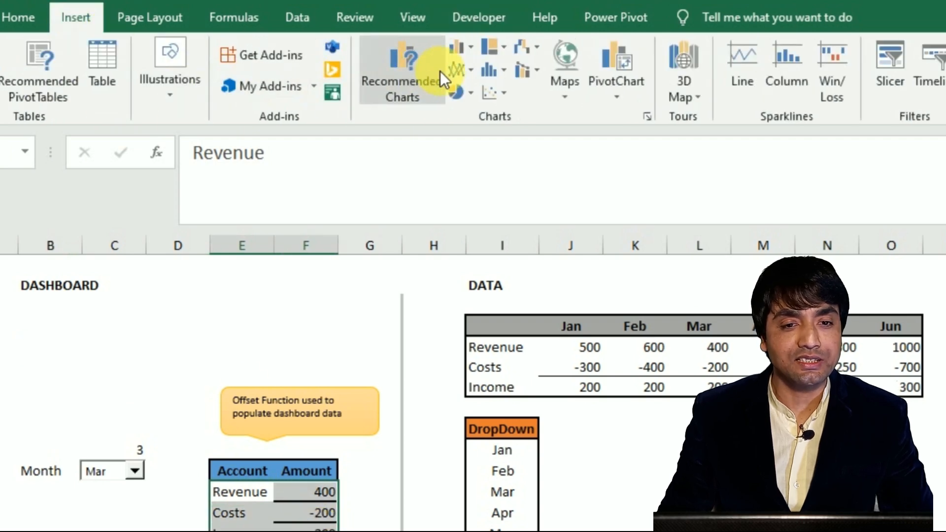
click(470, 43)
click(476, 111)
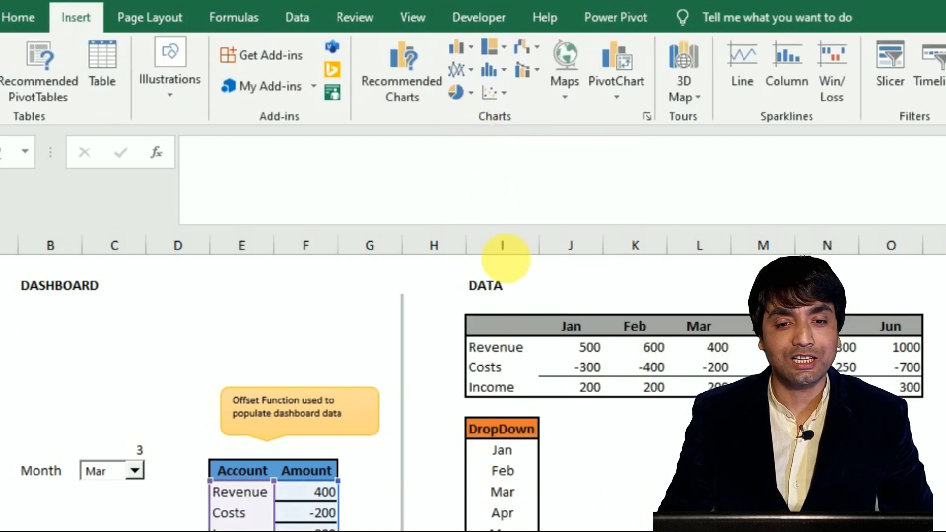
drag(503, 354, 121, 302)
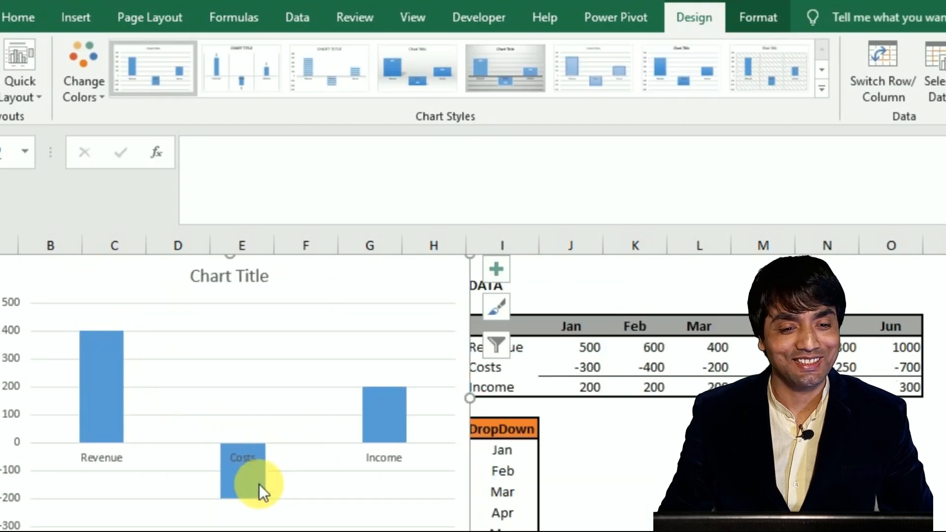
Exclude the Costs category from the chart's data source, keeping Revenue and Income
right_click(241, 362)
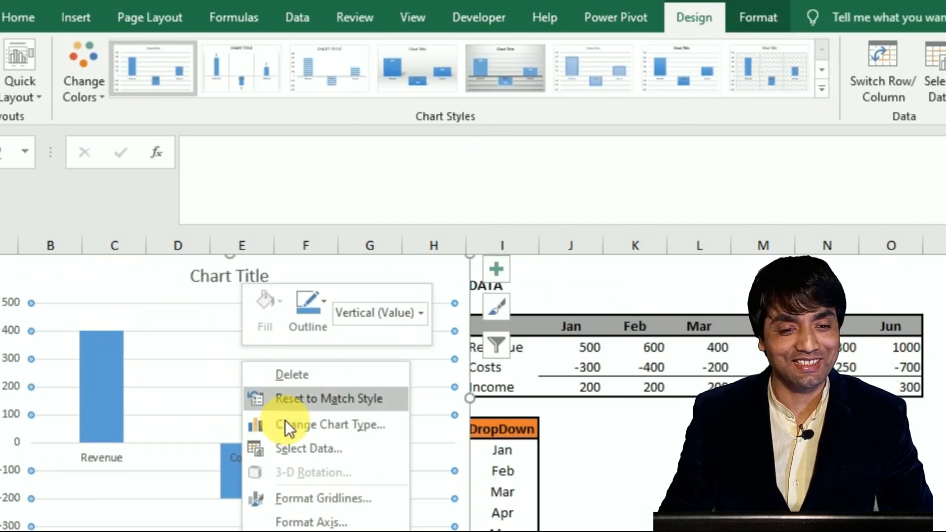
click(289, 455)
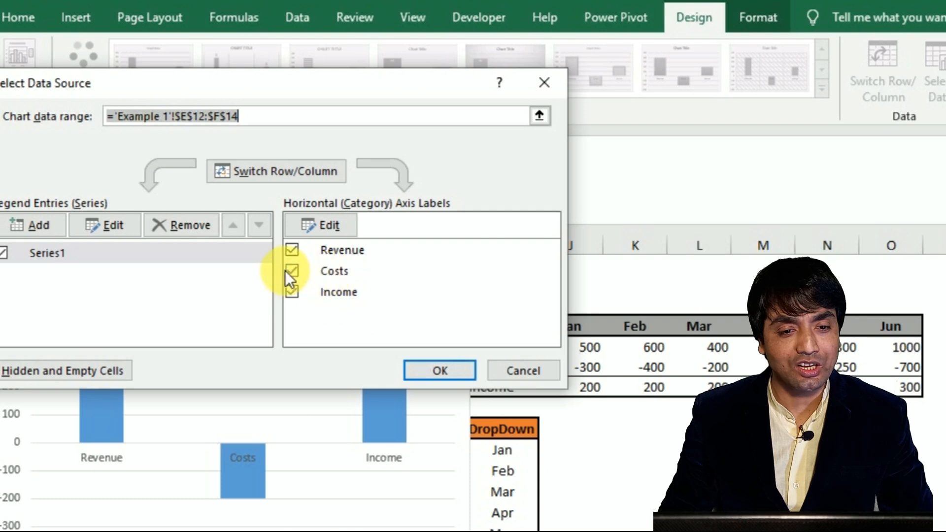
click(312, 271)
click(293, 275)
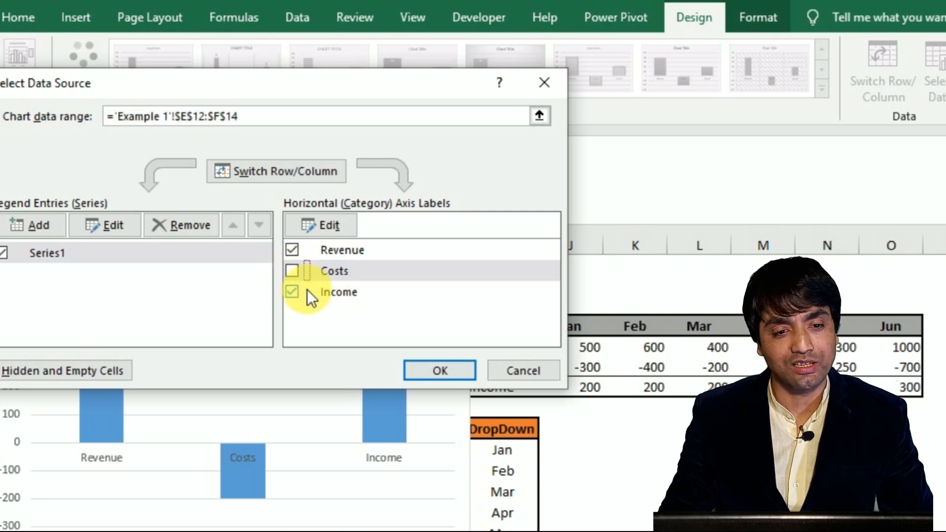
click(446, 376)
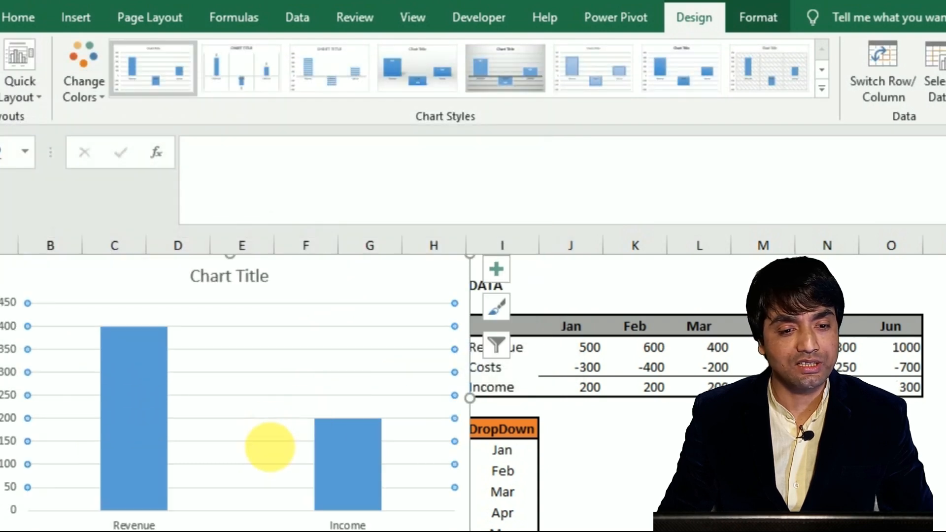
Add data labels to the chart's columns and shrink the chart to fit above the Month selector
right_click(134, 426)
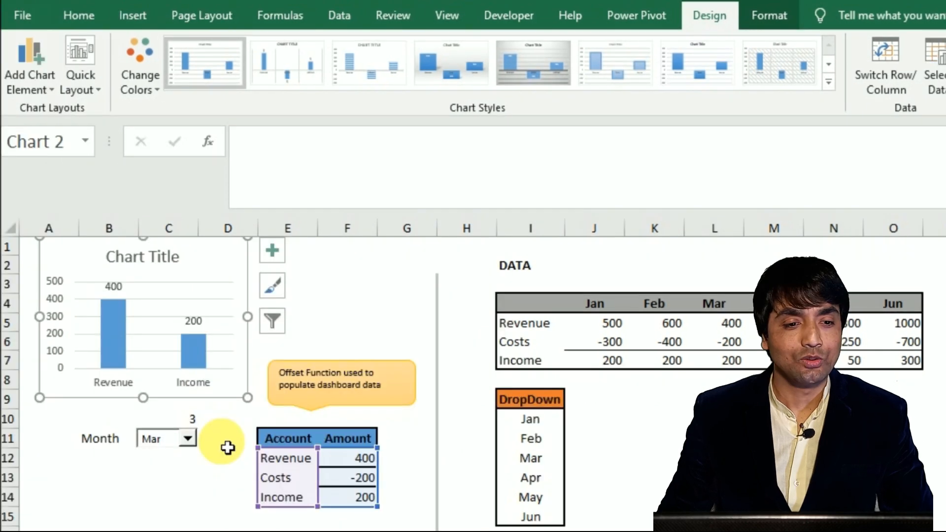
click(220, 451)
Set the dashboard month to Apr to test the chart
click(194, 498)
click(187, 438)
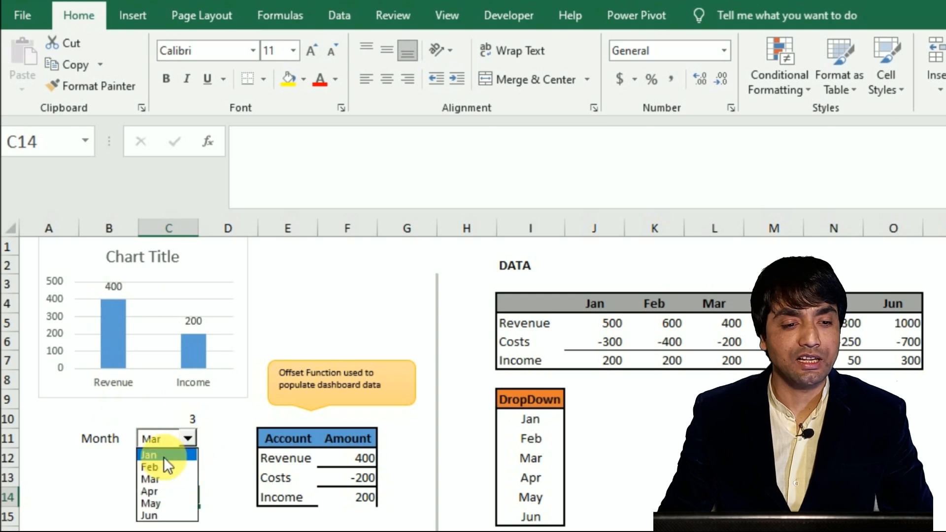
click(162, 492)
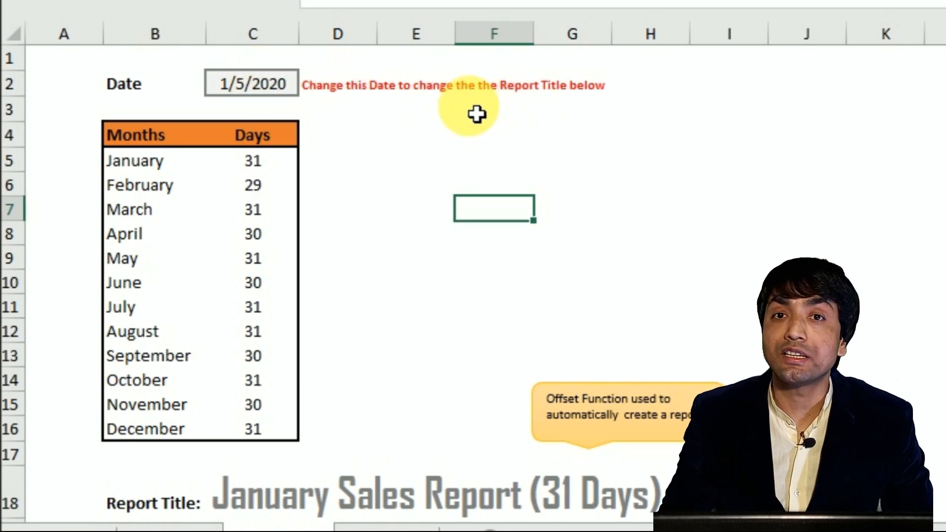
On the report title sheet, set the date in C2 to 2/5/2020 and clear the Days values of all months
click(261, 88)
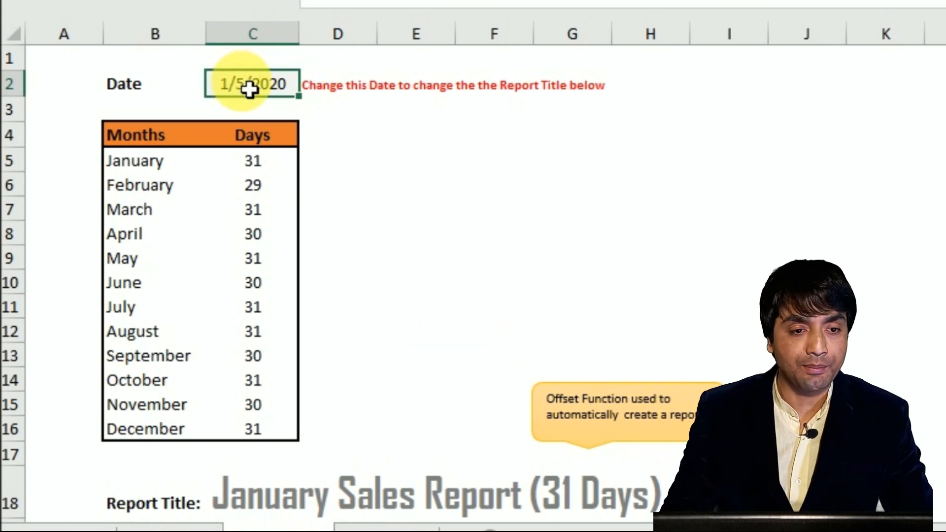
key(BackSpace)
text(2)
key(Return)
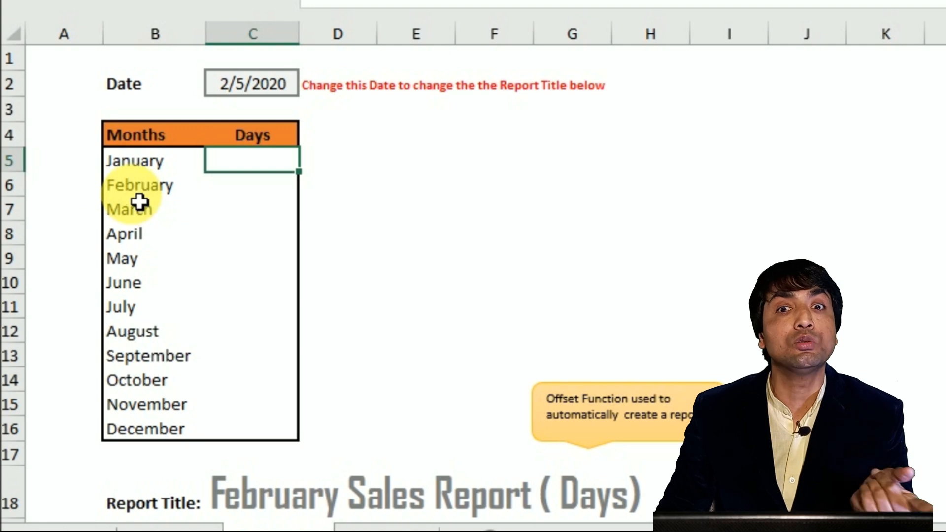
Go through the month names in the Months column, starting from January and returning to it
click(136, 171)
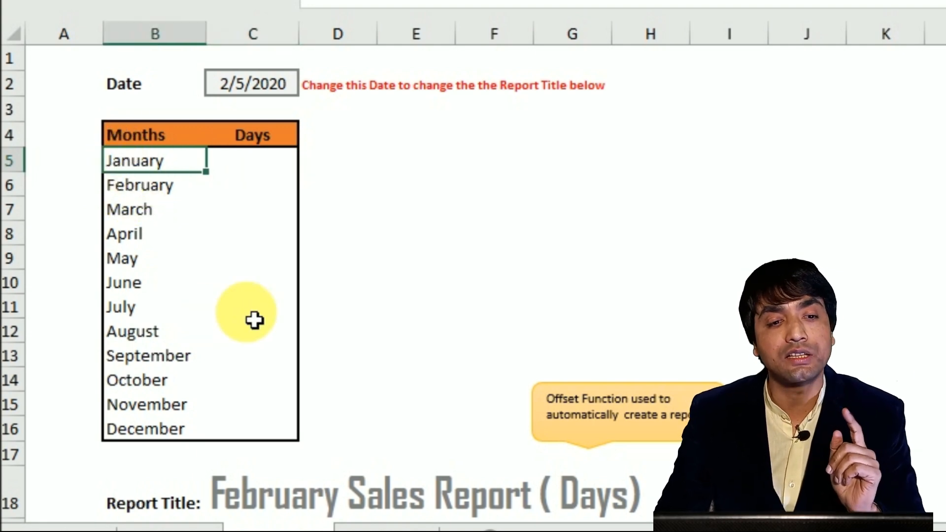
key(Down)
key(Down)
key(Down)
key(Down)
key(Down)
key(Down)
key(Down)
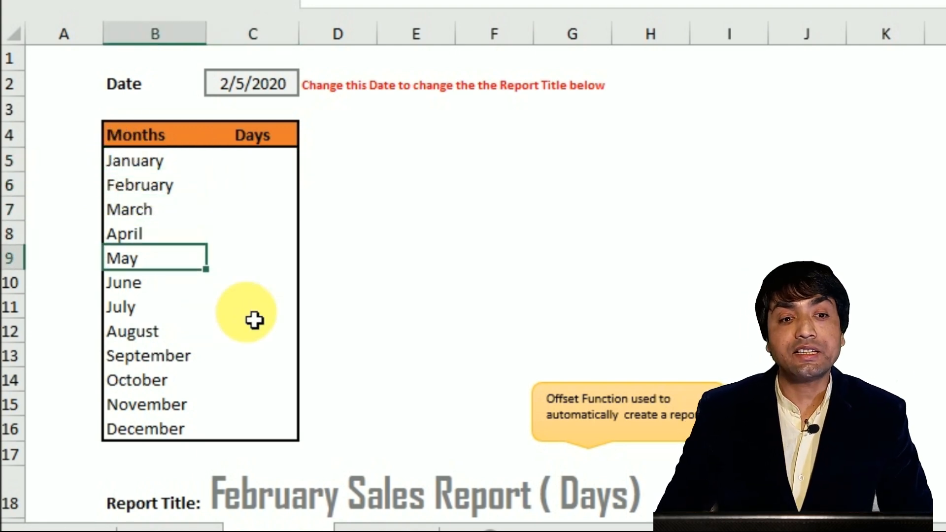
key(Down)
key(Down)
key(Up)
key(Up)
key(Up)
key(Up)
key(Up)
key(Up)
key(Up)
key(Up)
key(Up)
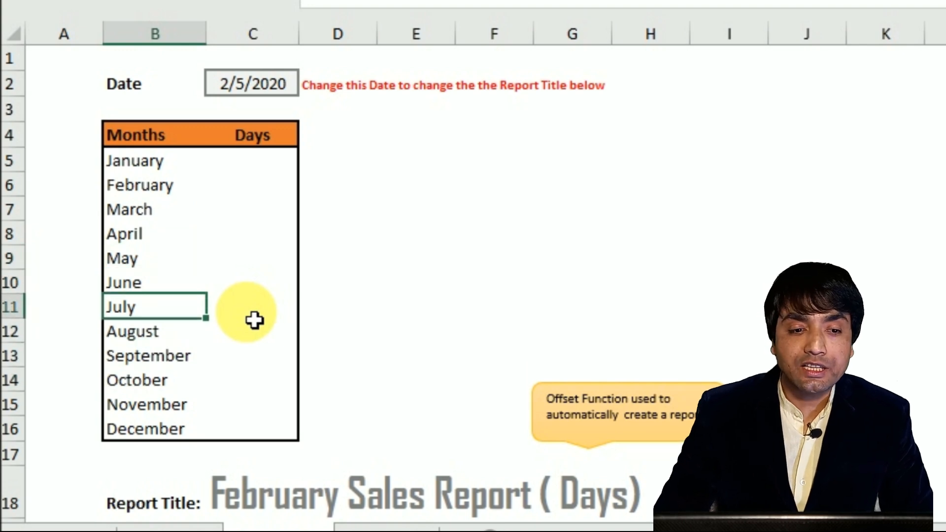
Enter the formula =DATE(YEAR(C2),2,1) in the Days cell for January, C5
key(Right)
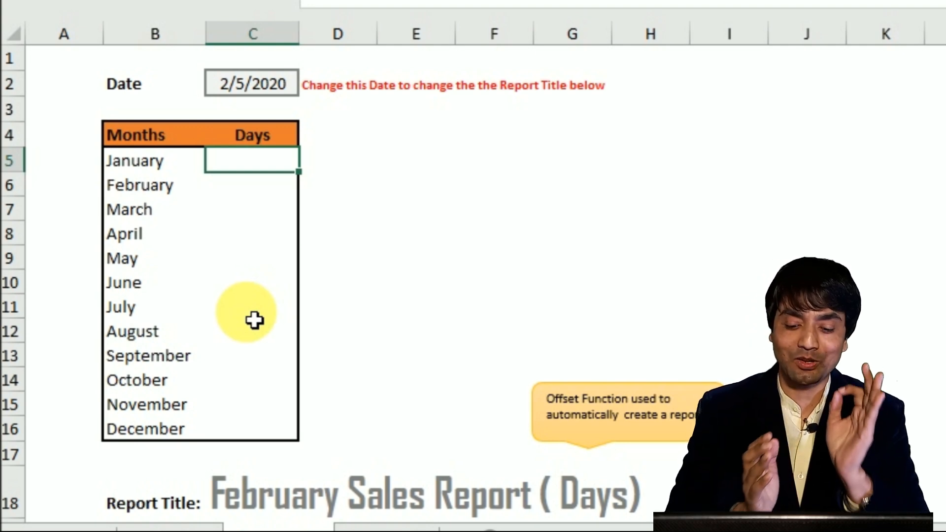
text(date)
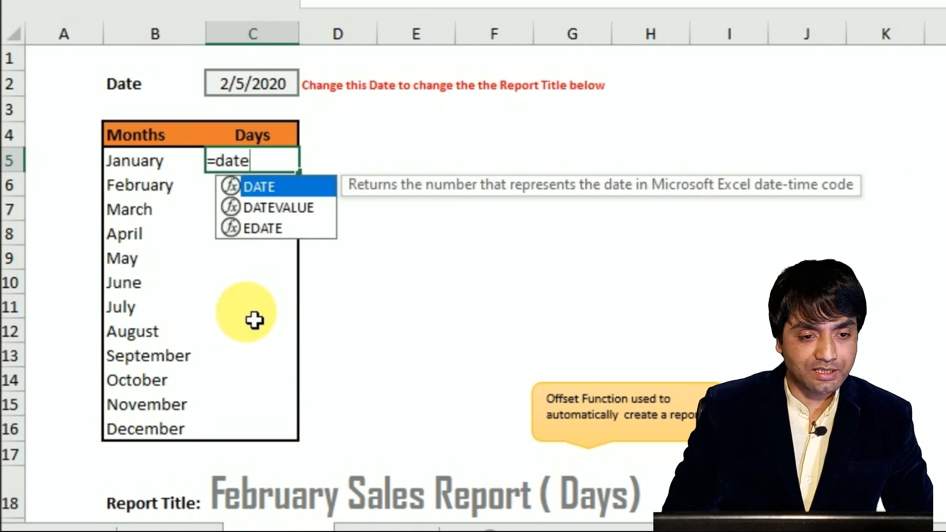
key(Tab)
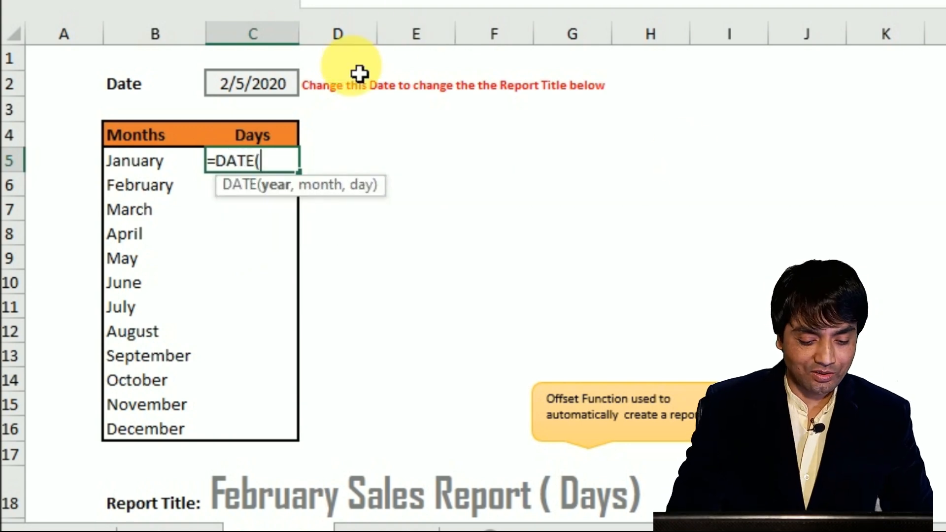
text(year)
key(Tab)
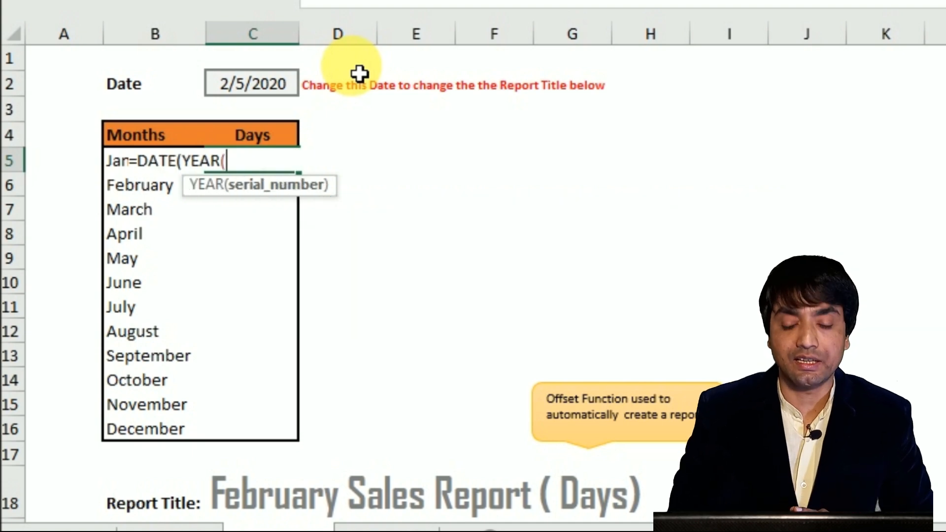
click(273, 94)
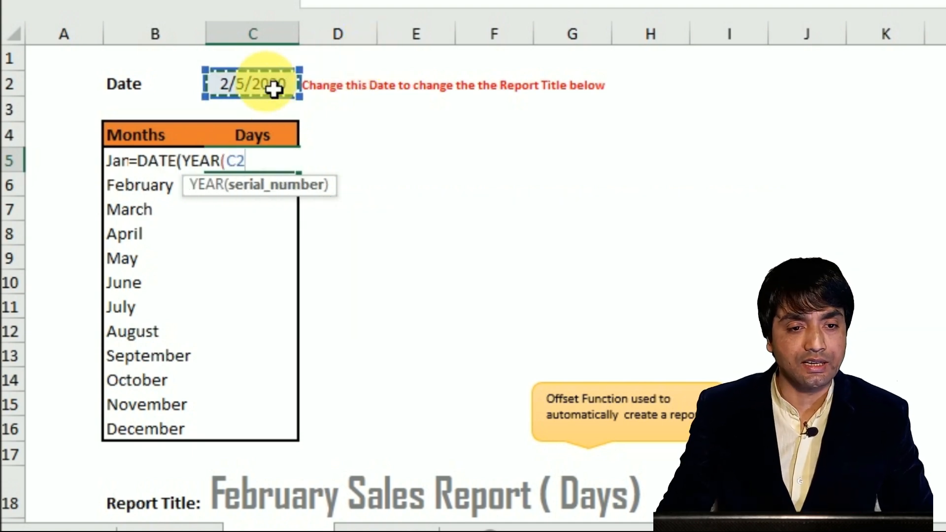
text())
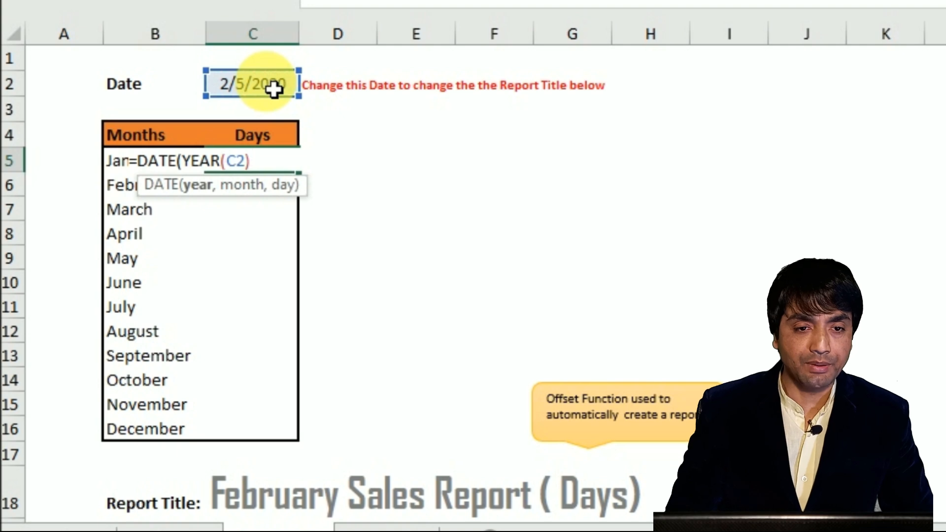
text(,)
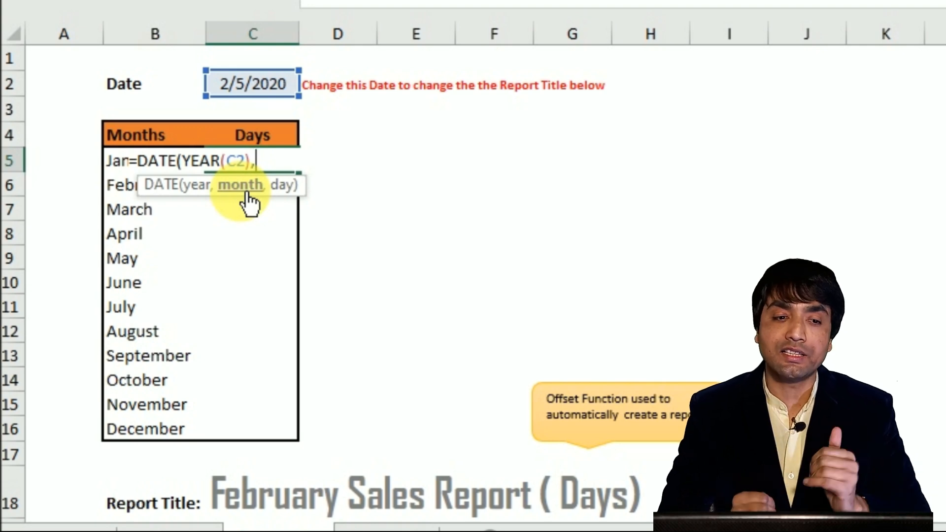
text(2)
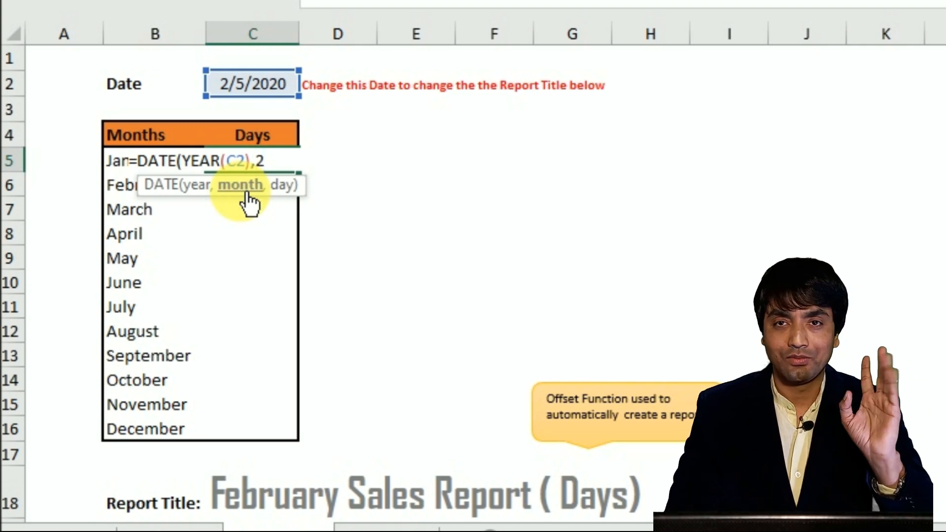
text(,)
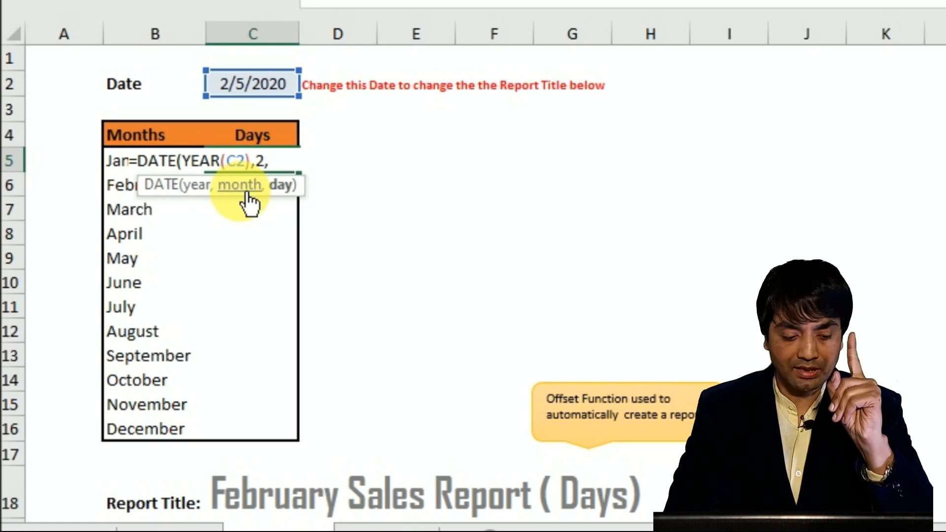
text(1))
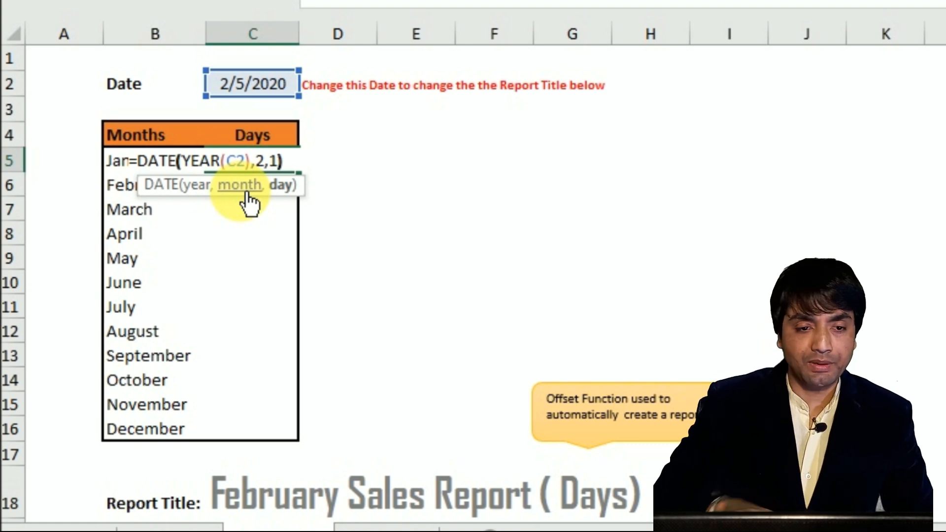
key(Return)
key(Up)
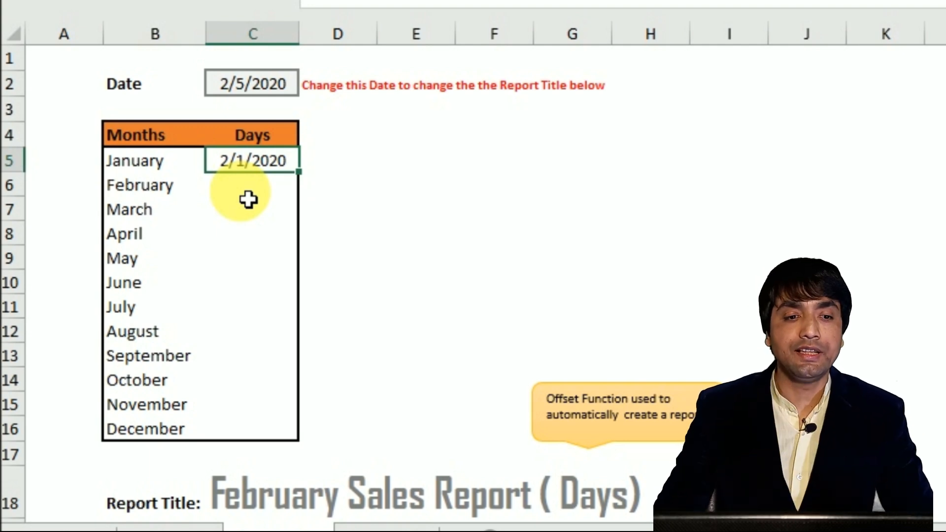
Extend the January Days formula in C5 to =DAY(DATE(YEAR(C2),2,1)-1)
double_click(270, 162)
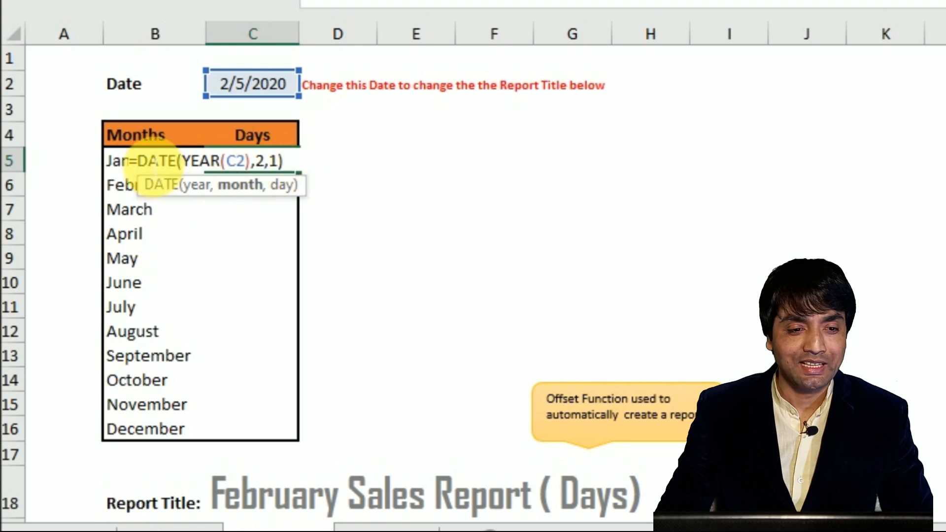
click(138, 161)
text(DAY()
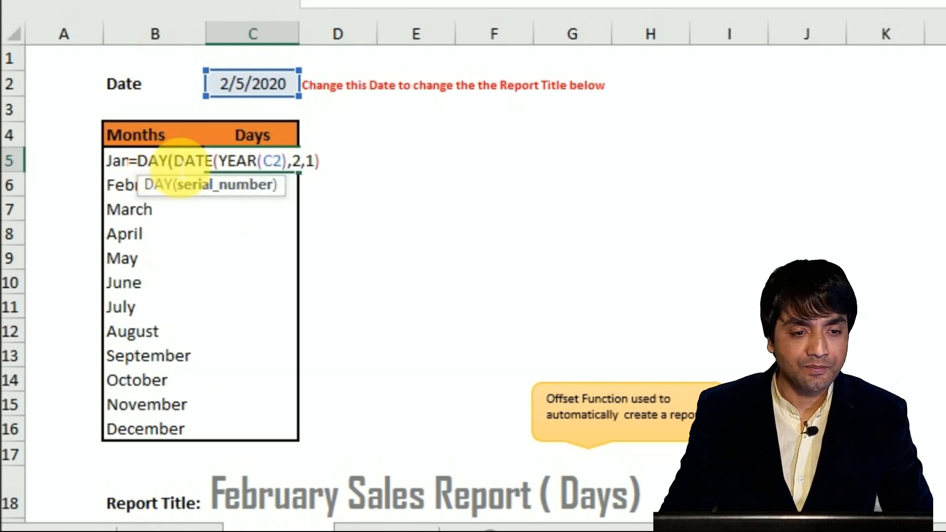
drag(168, 161, 375, 161)
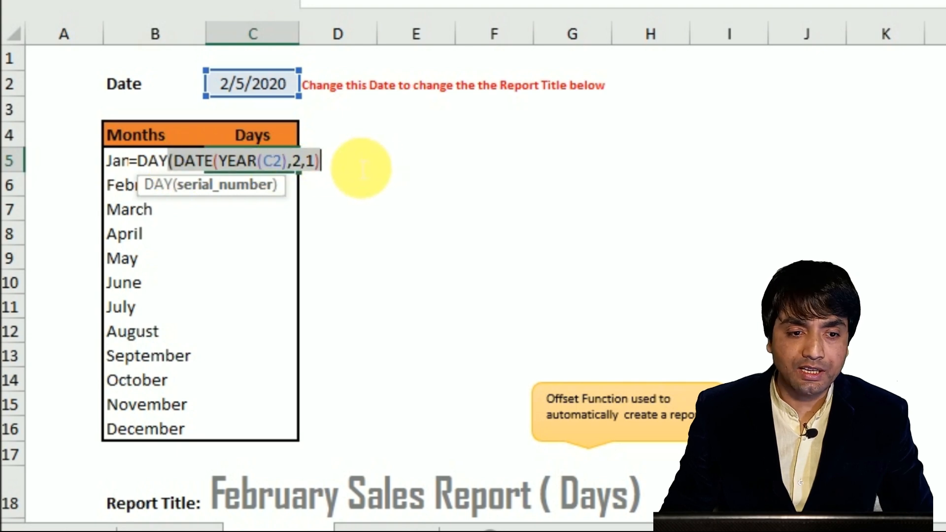
click(350, 170)
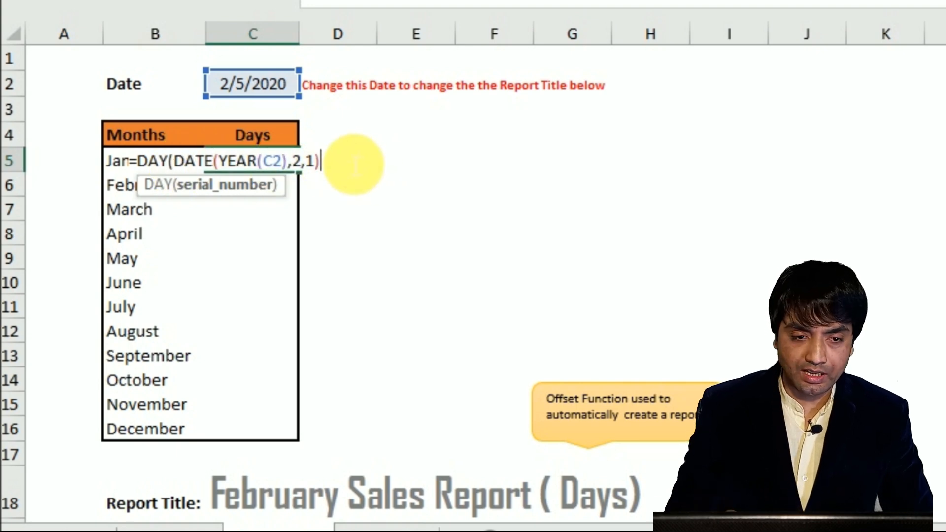
text(-1)
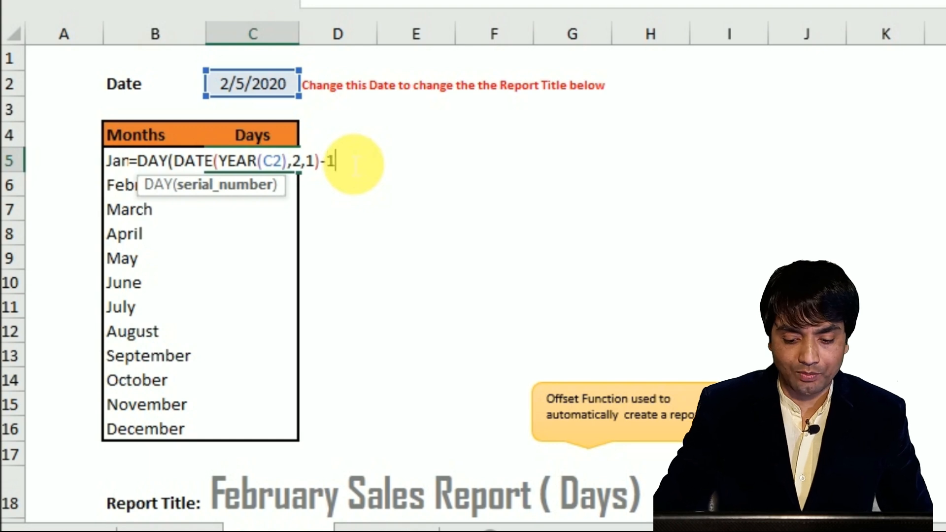
text())
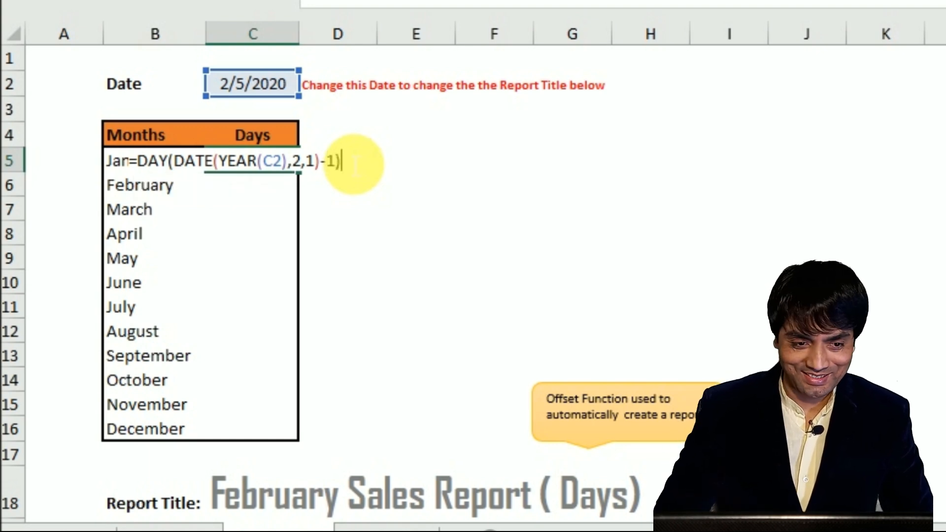
key(Return)
key(Up)
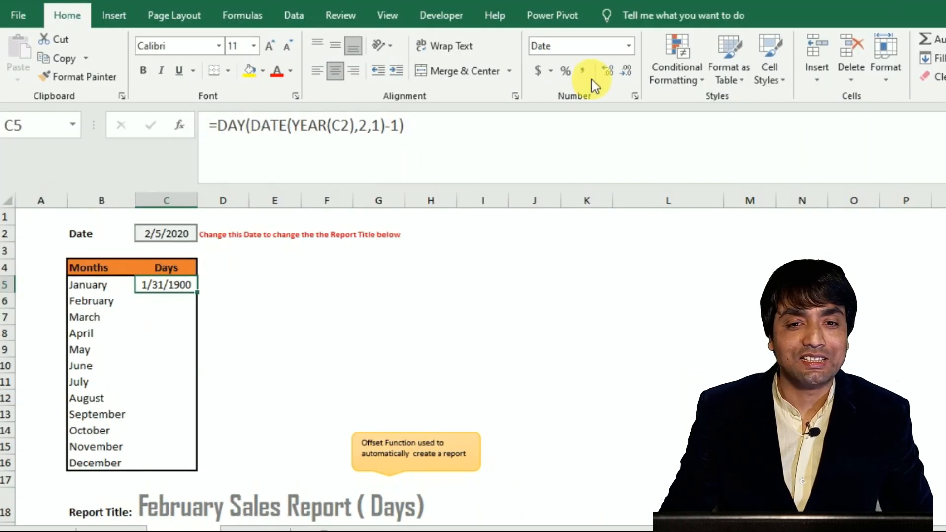
Format the January Days value in C5 as Number and reduce its decimal places
click(632, 49)
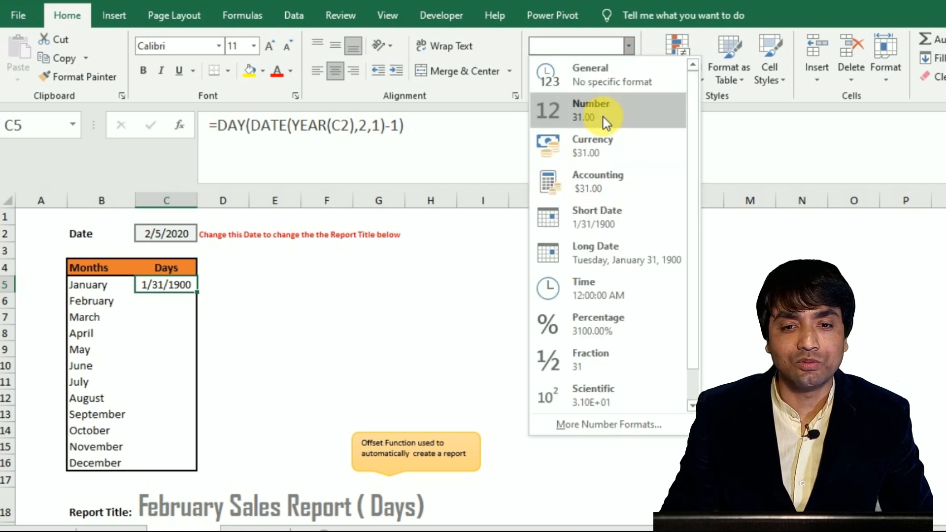
click(603, 116)
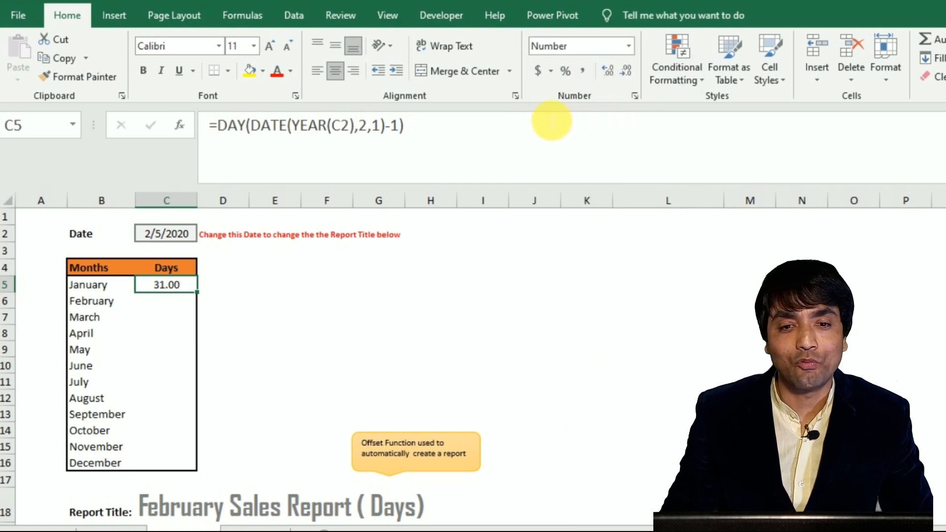
click(626, 71)
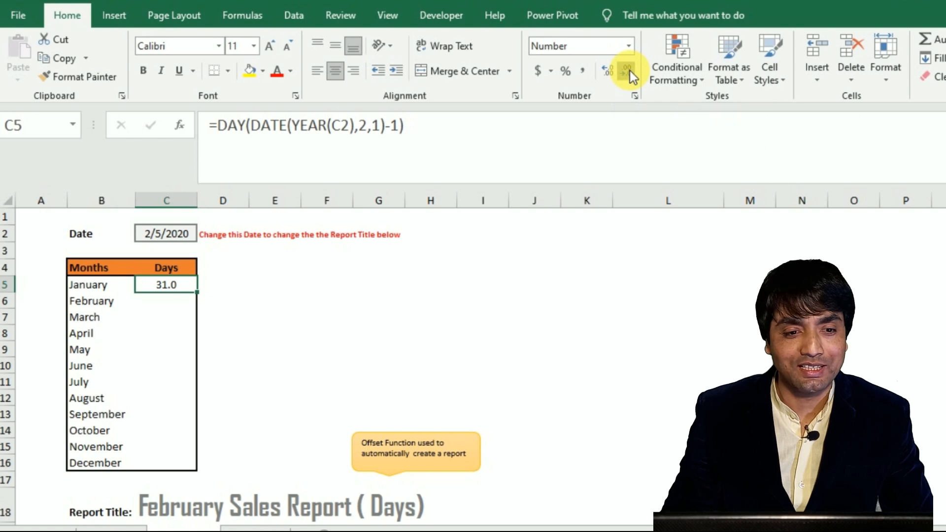
Examine the C5 formula's month argument and its nested DATE part, leaving the formula as it is
double_click(181, 289)
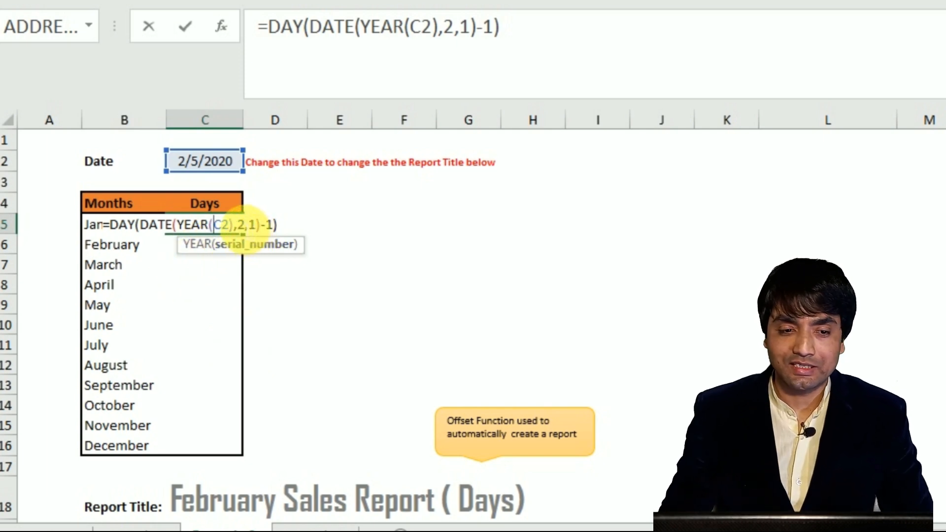
click(238, 226)
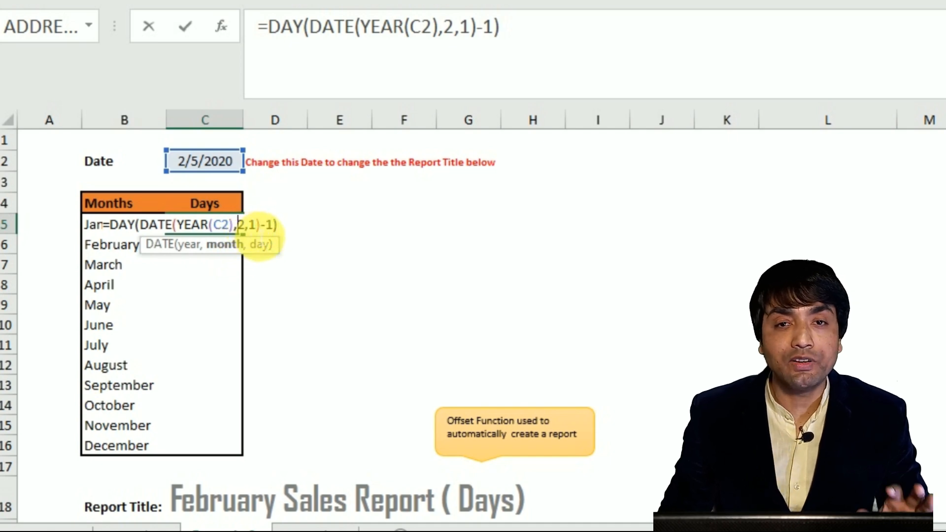
drag(140, 225, 261, 225)
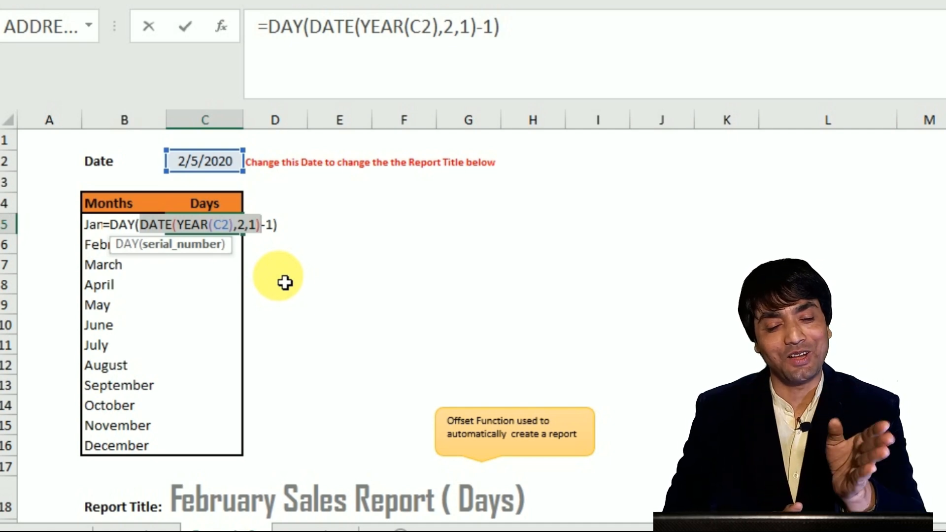
key(Return)
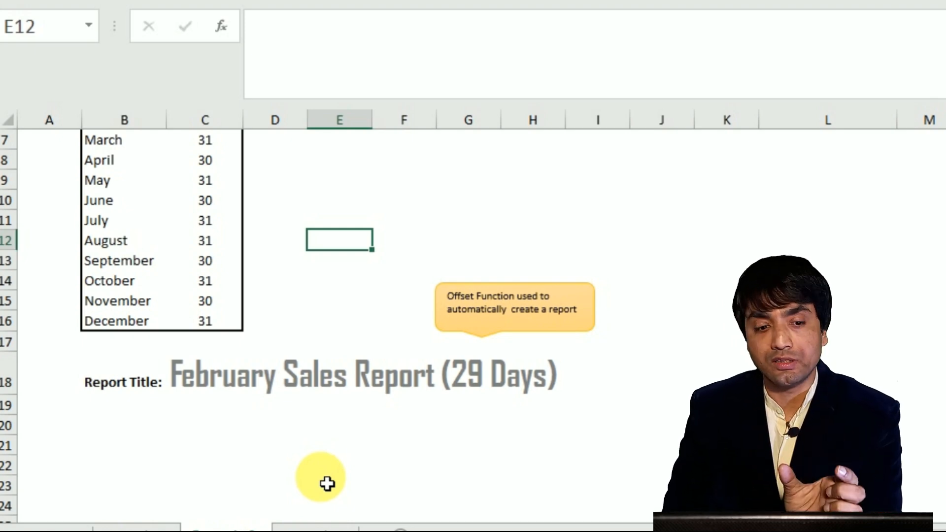
Replace the report title in C18 with the start of an OFFSET formula that uses the Months header B4 as reference
scroll(7, 374, up, 2)
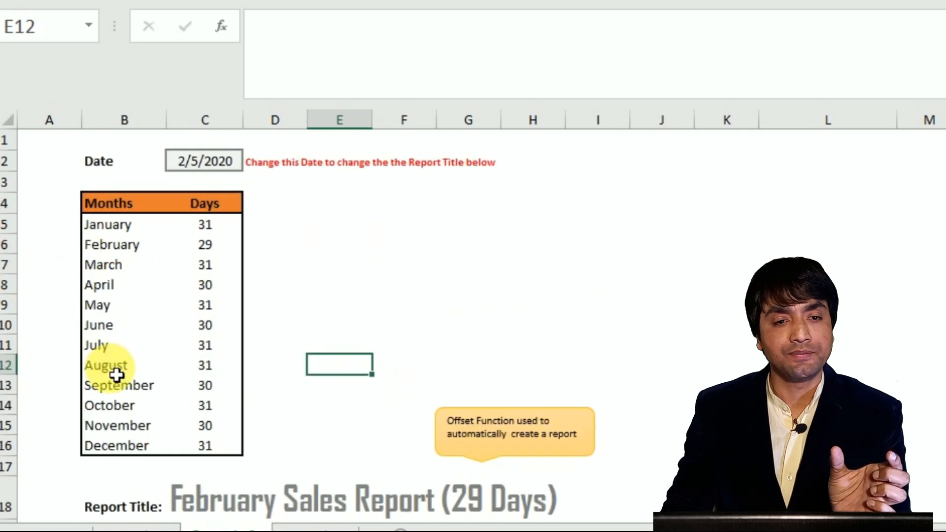
scroll(273, 405, down, 3)
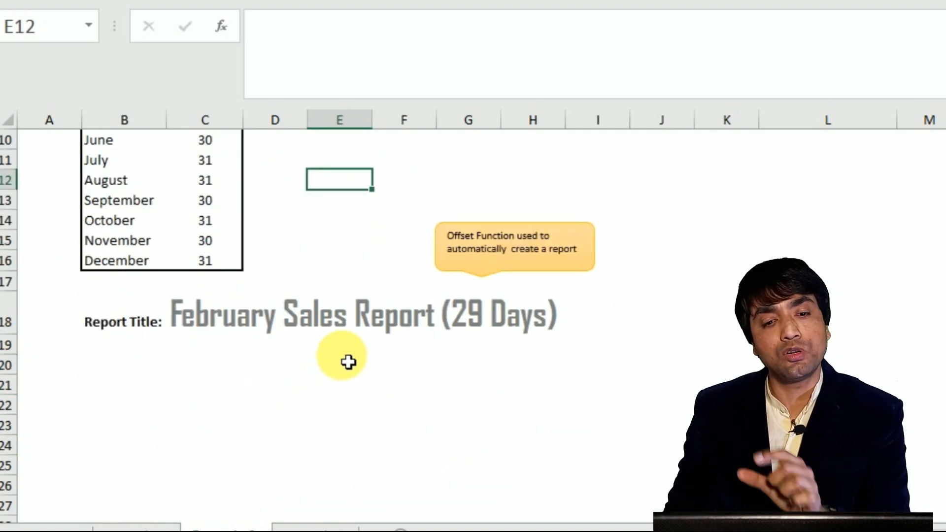
scroll(251, 263, up, 3)
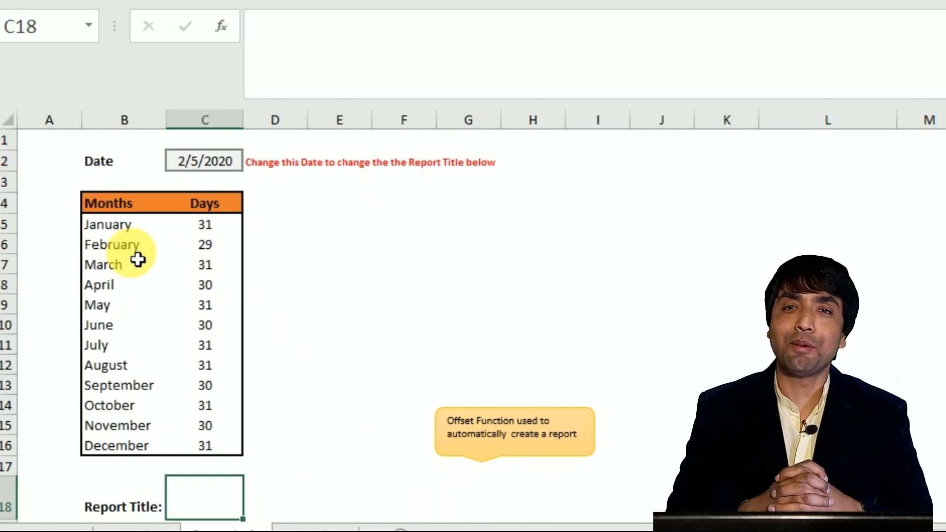
text(=offs)
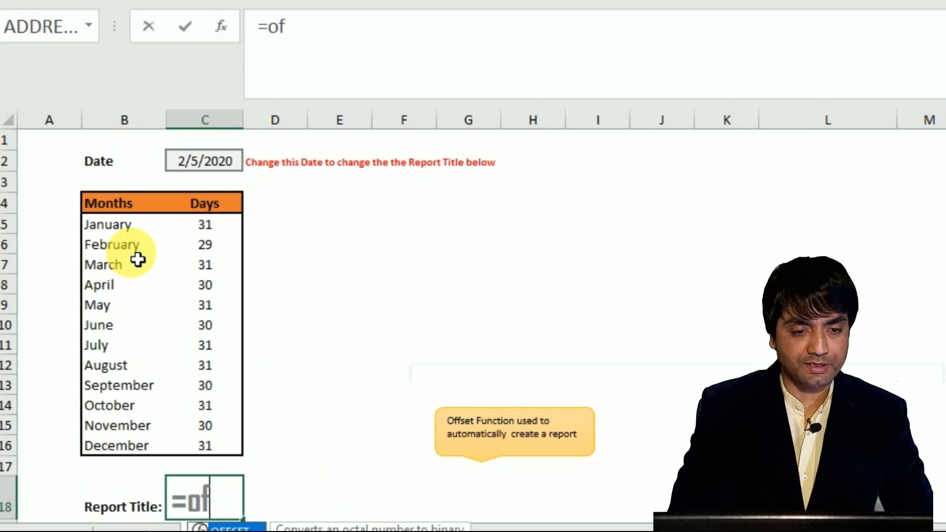
key(Tab)
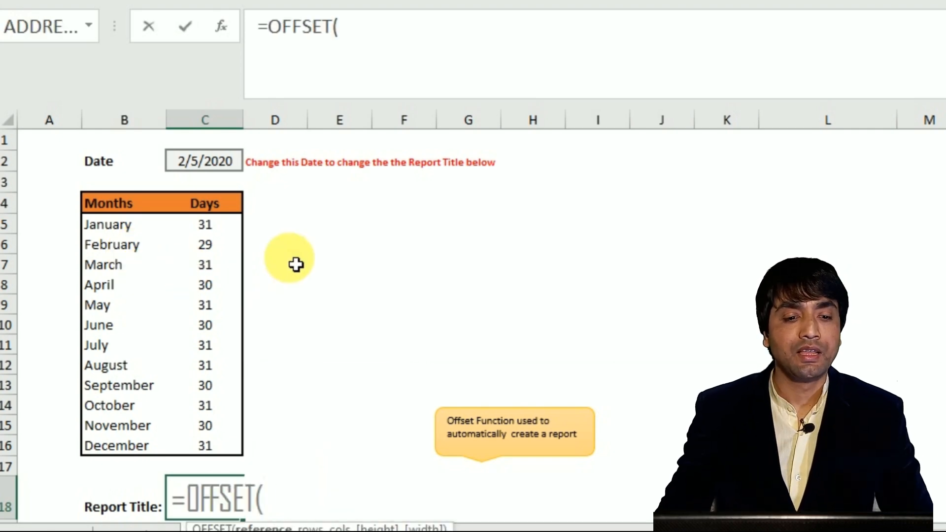
scroll(273, 268, down, 1)
scroll(247, 306, up, 1)
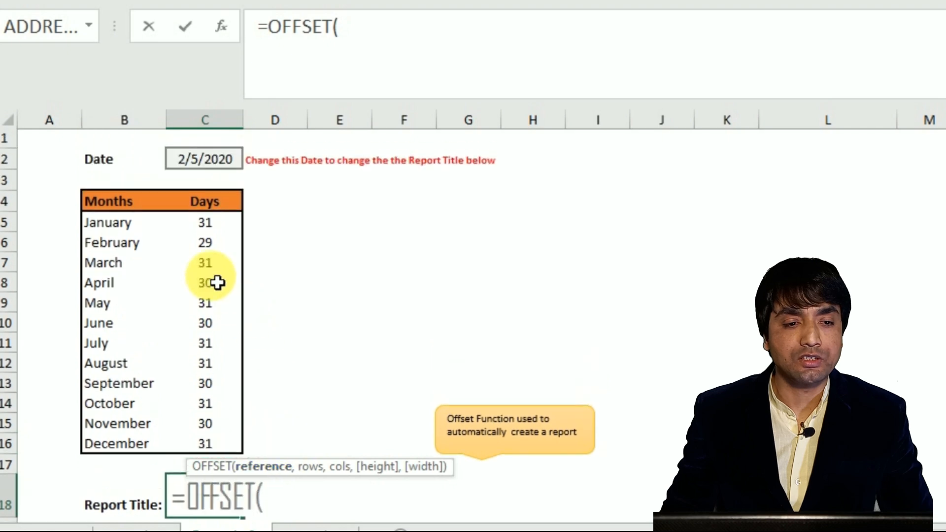
click(114, 206)
text(,)
Enter MONTH(C2) as the rows argument of the OFFSET formula in C18
scroll(320, 500, down, 1)
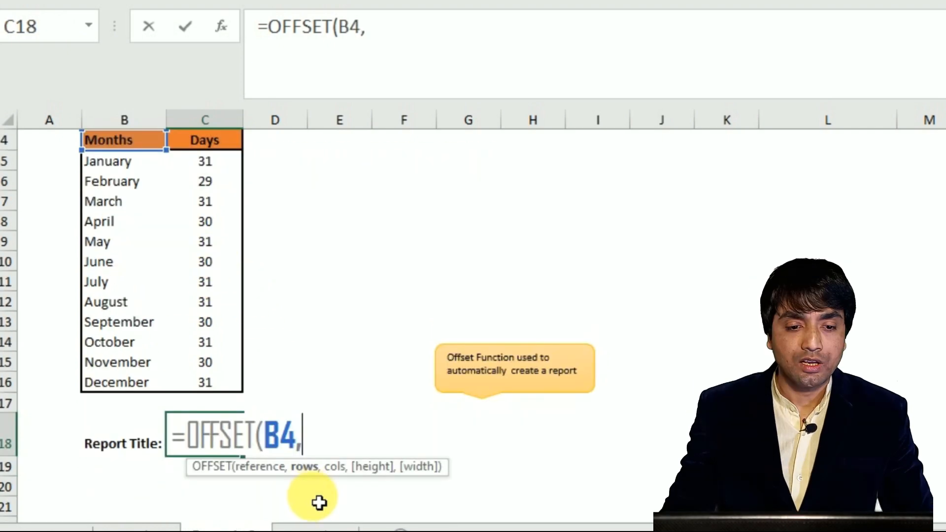
text(m)
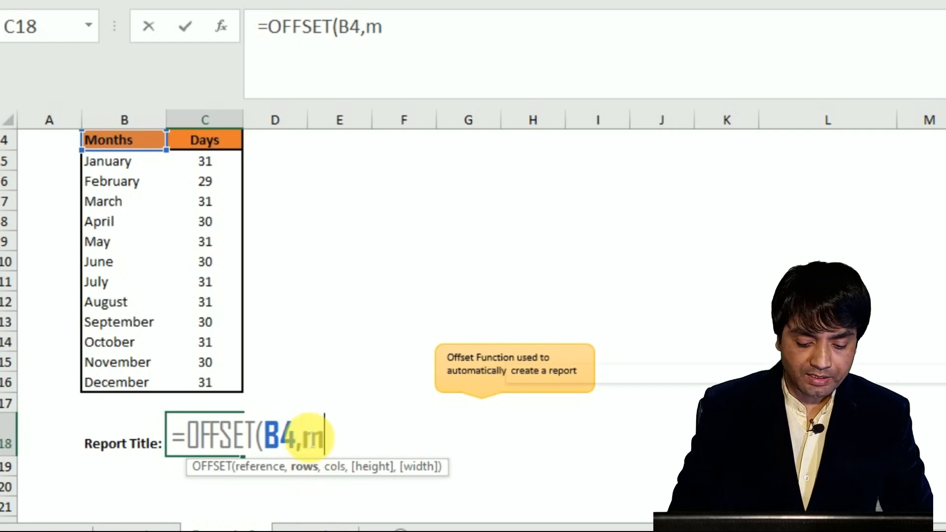
text(onth()
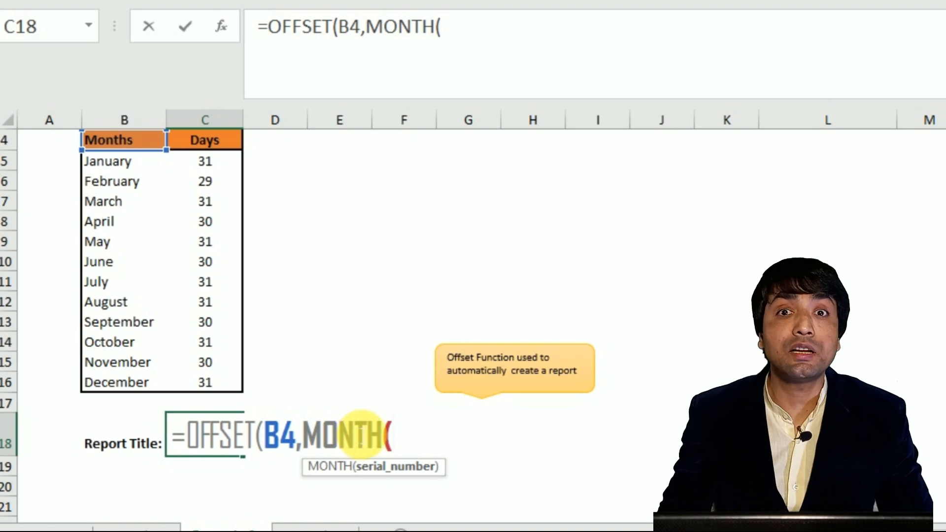
scroll(333, 399, up, 1)
click(204, 168)
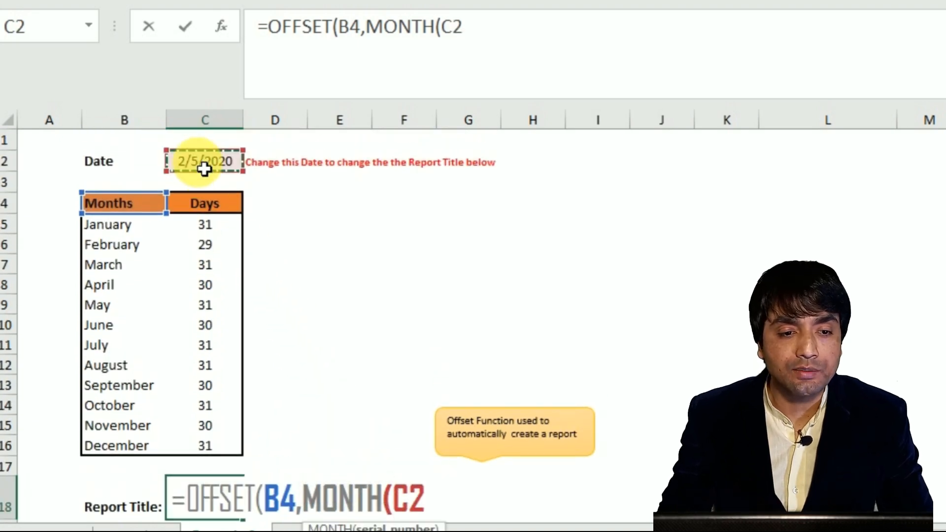
text())
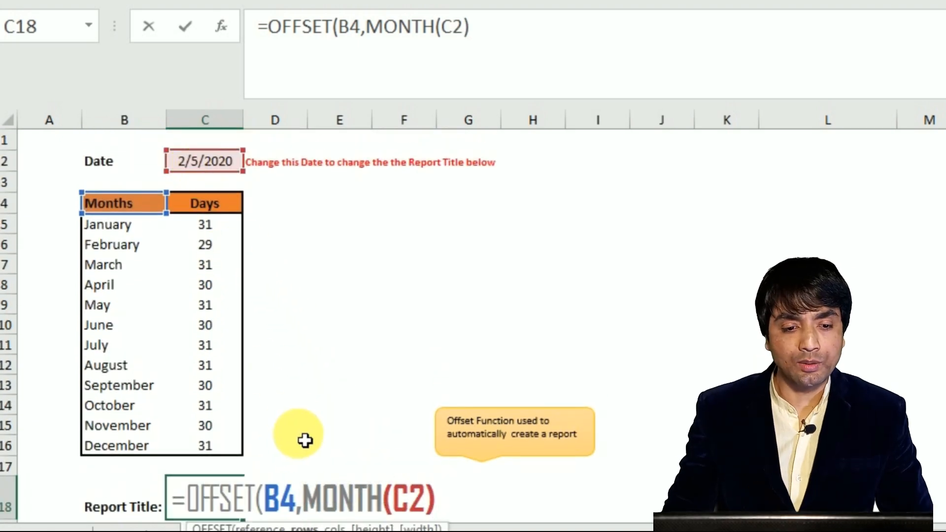
Evaluate the MONTH(C2) argument in place within the C18 formula and restore it
drag(311, 498, 454, 500)
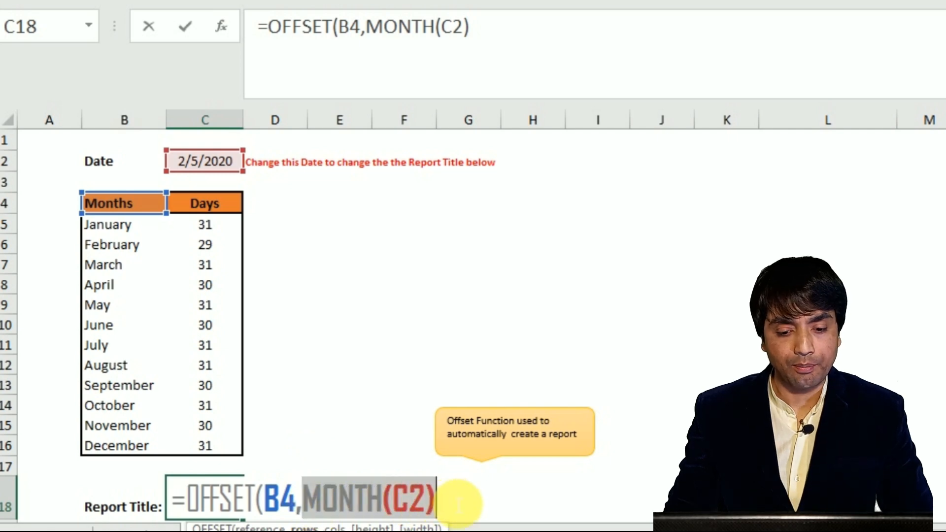
key(F9)
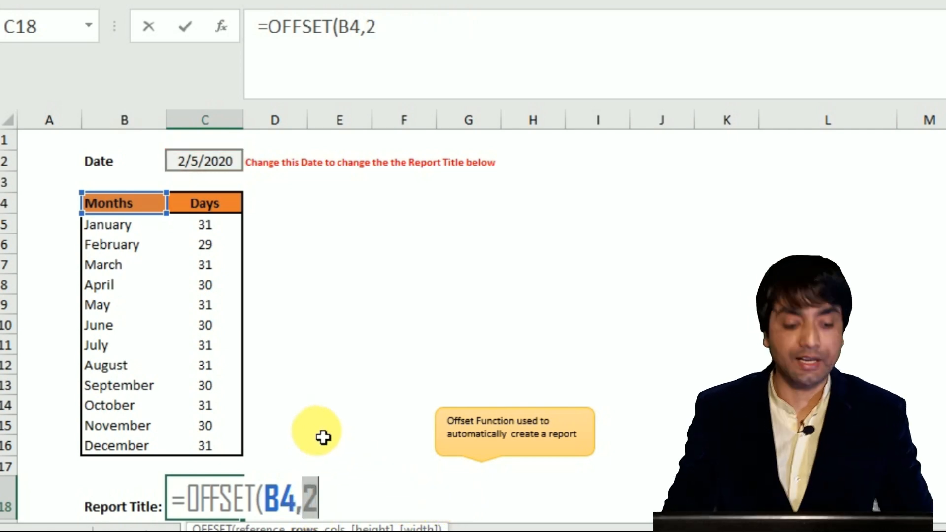
key(ctrl+z)
click(460, 497)
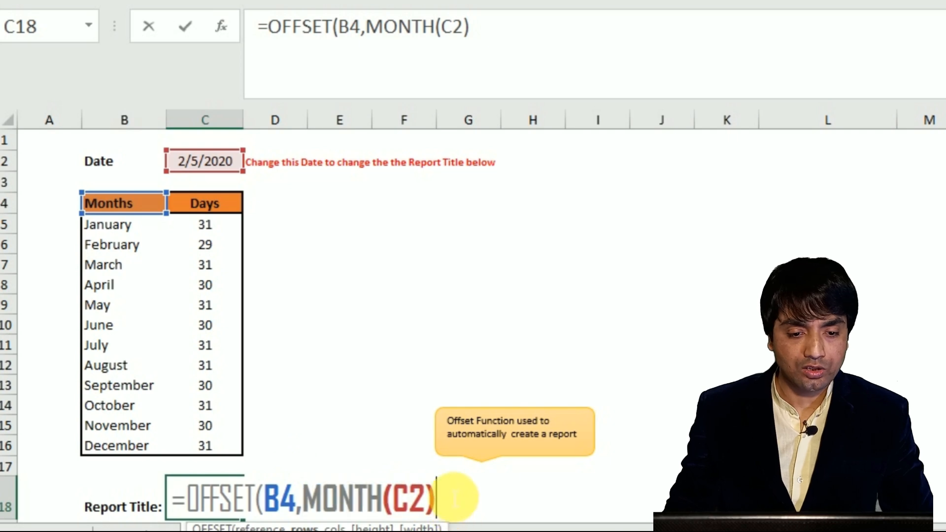
Complete the C18 formula as =OFFSET(B4,MONTH(C2),0) with a column offset of 0
text(,)
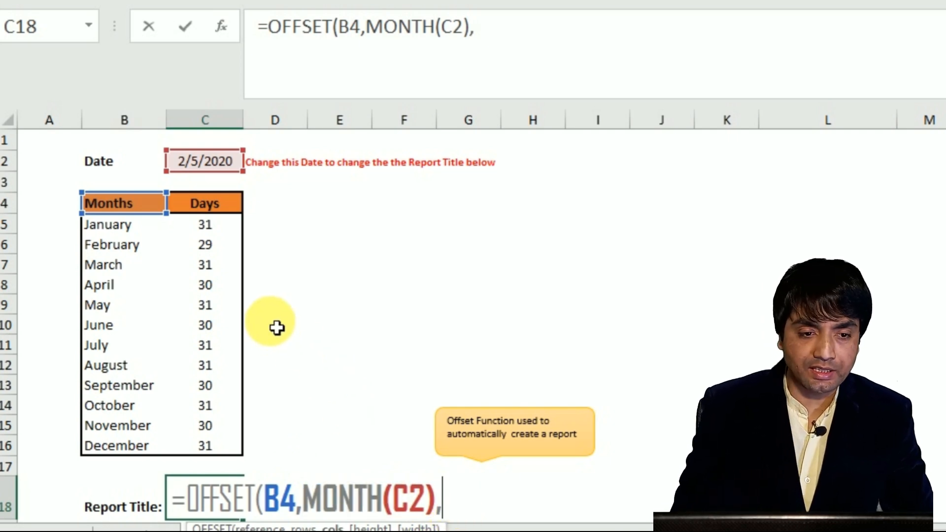
text(0)
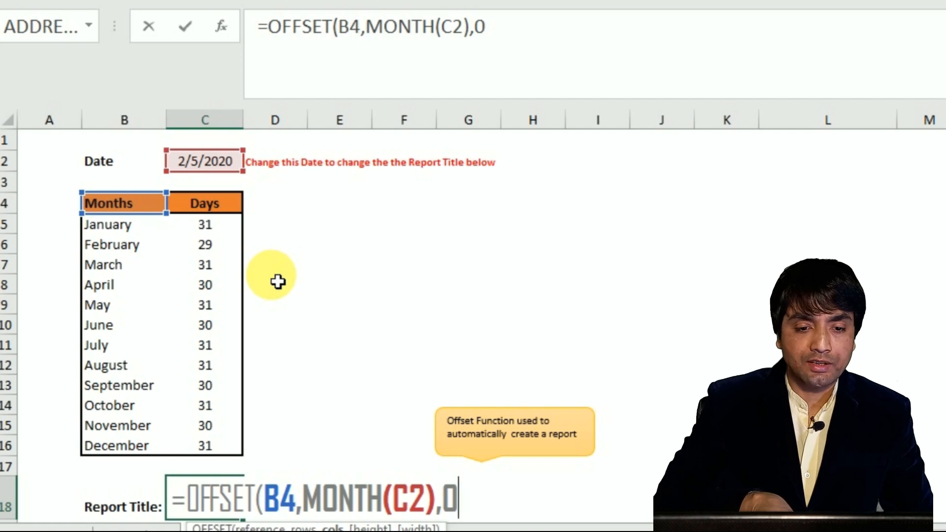
text())
scroll(379, 367, down, 1)
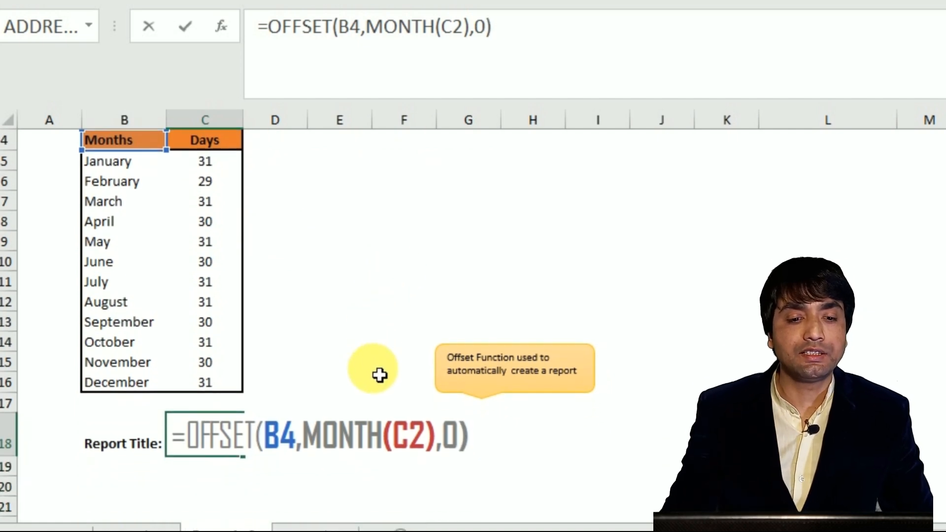
key(Return)
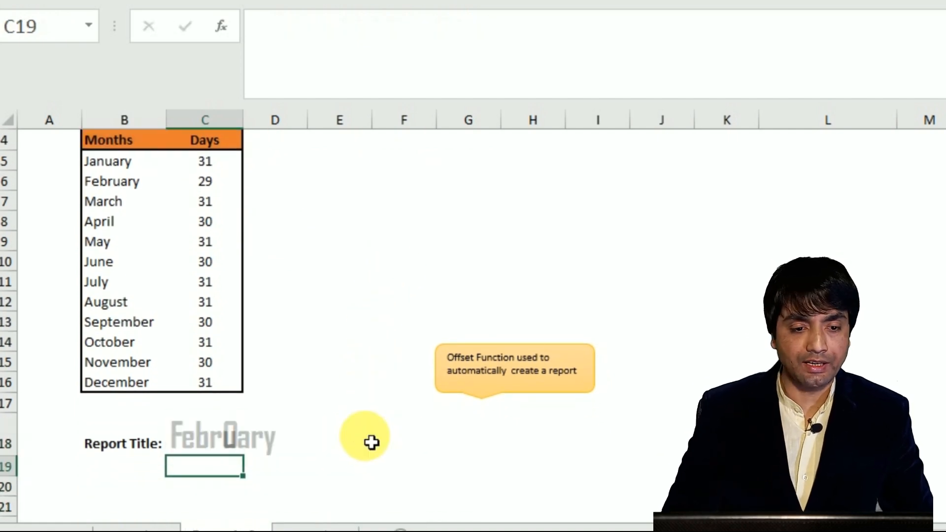
Append & " Sales Report (" to the OFFSET formula in the report title cell C18
key(Up)
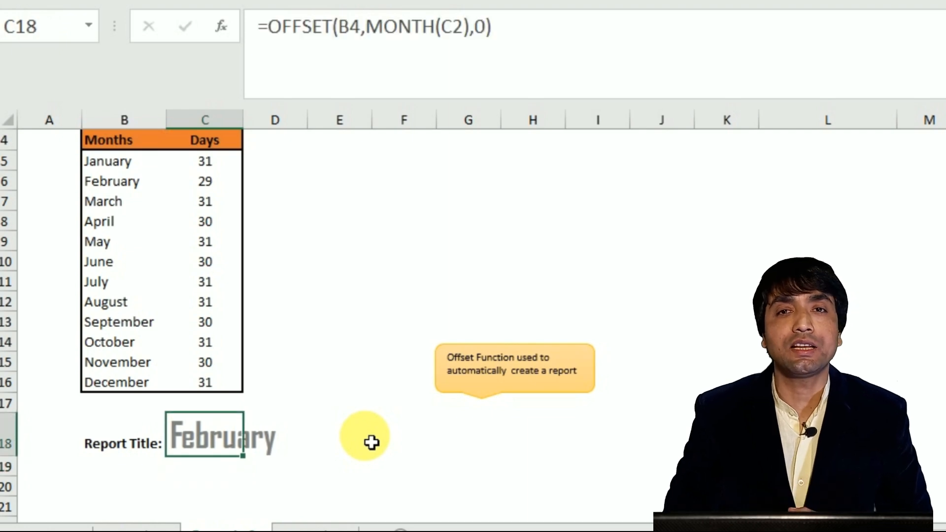
key(Down)
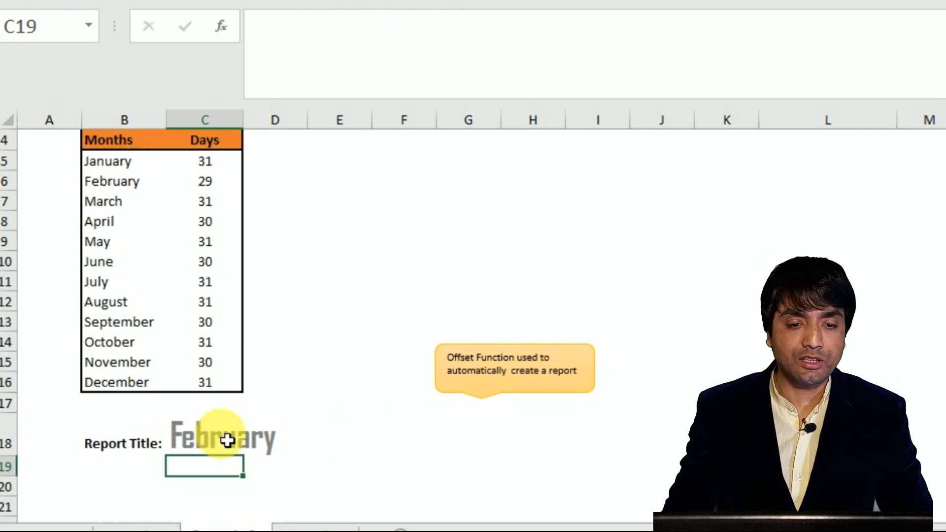
click(226, 439)
double_click(226, 437)
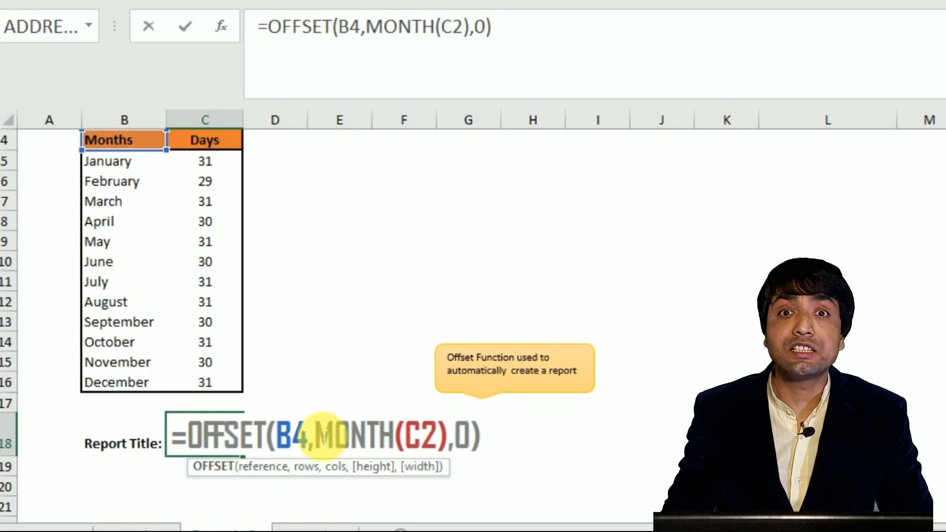
click(503, 444)
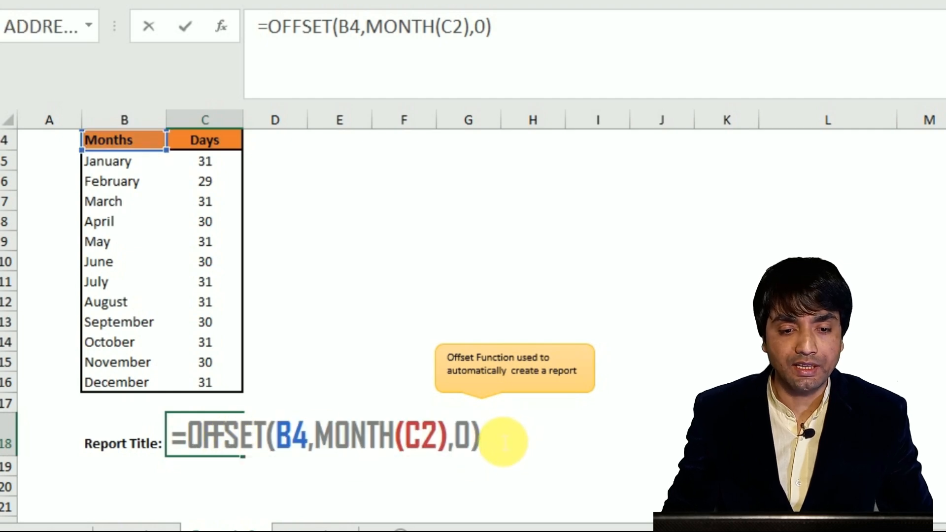
text(& " Sal)
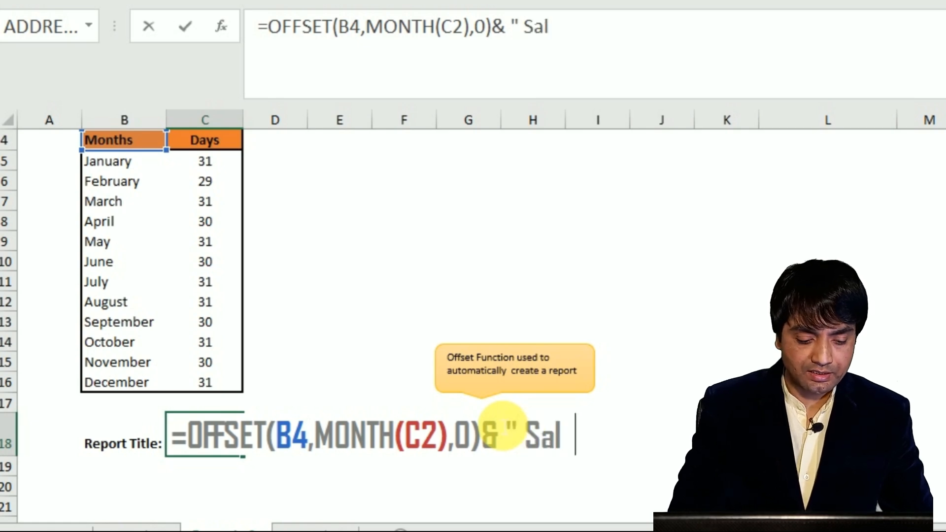
text(es Report)
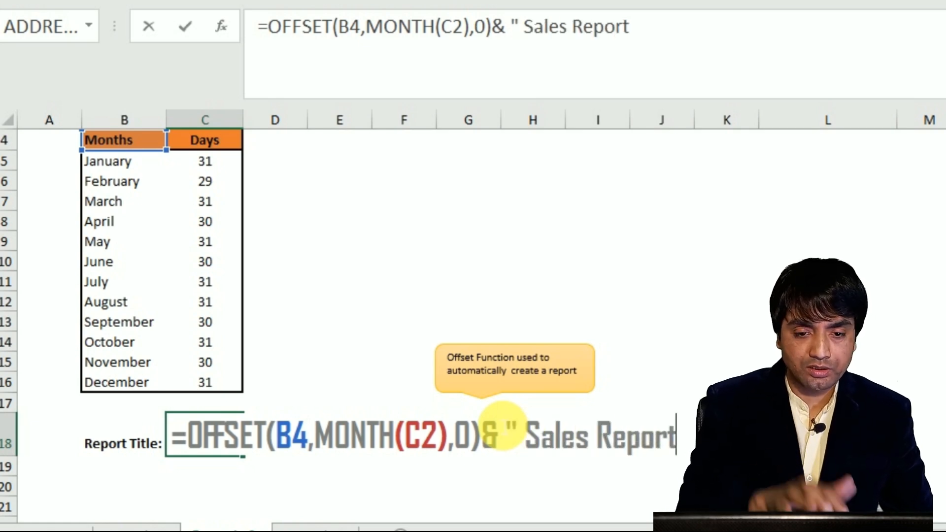
text(")
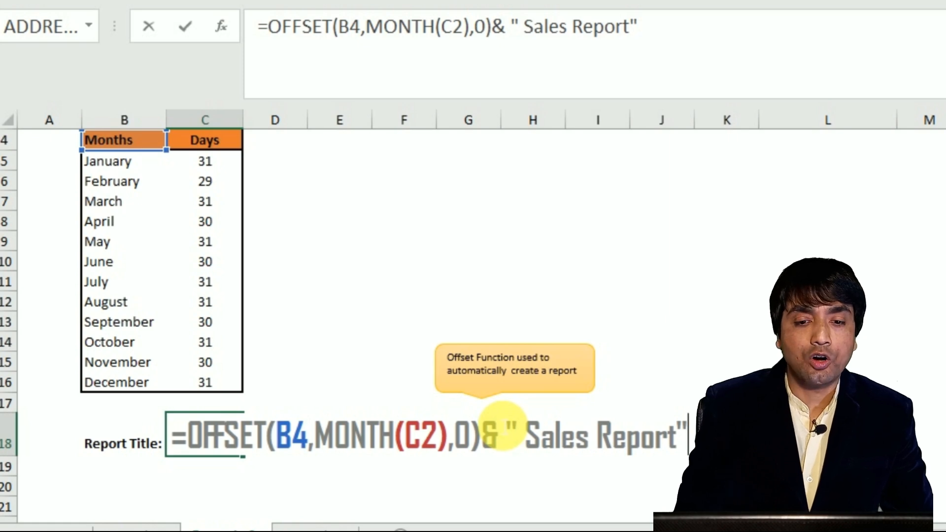
text(&)
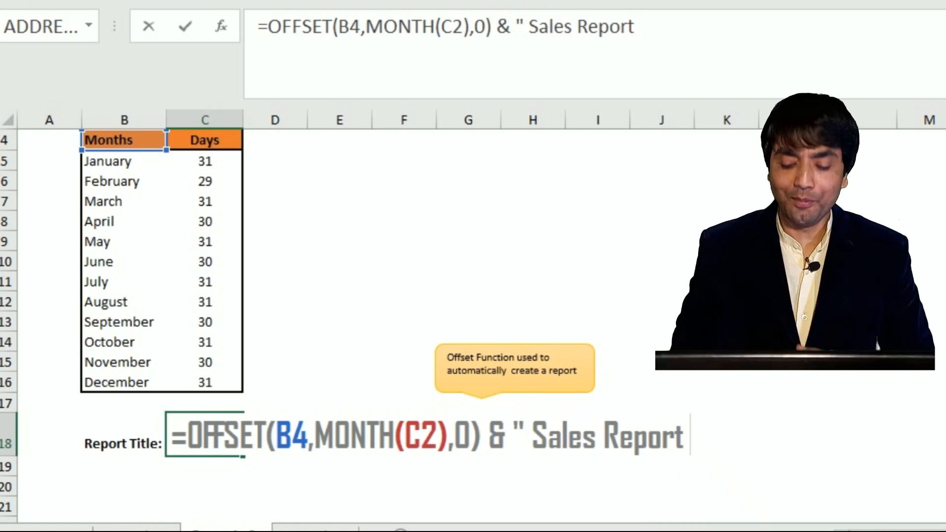
text(()
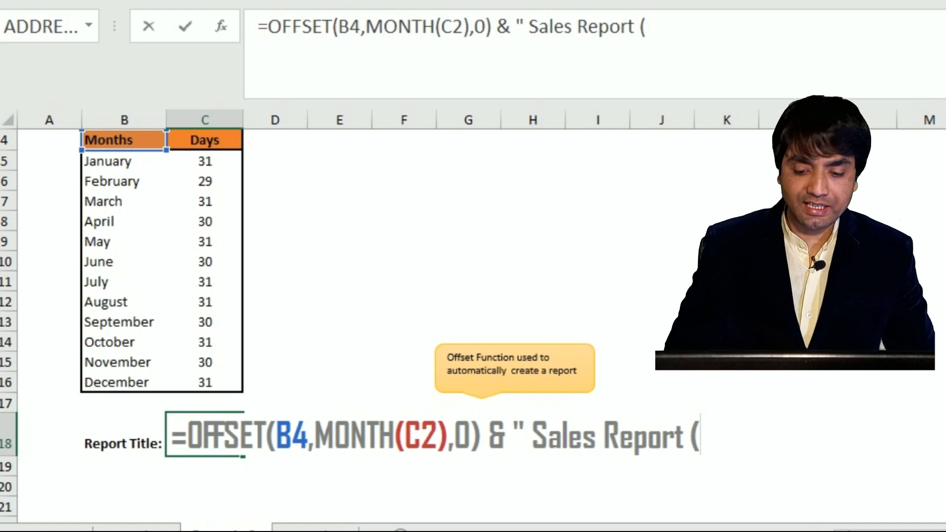
text(")
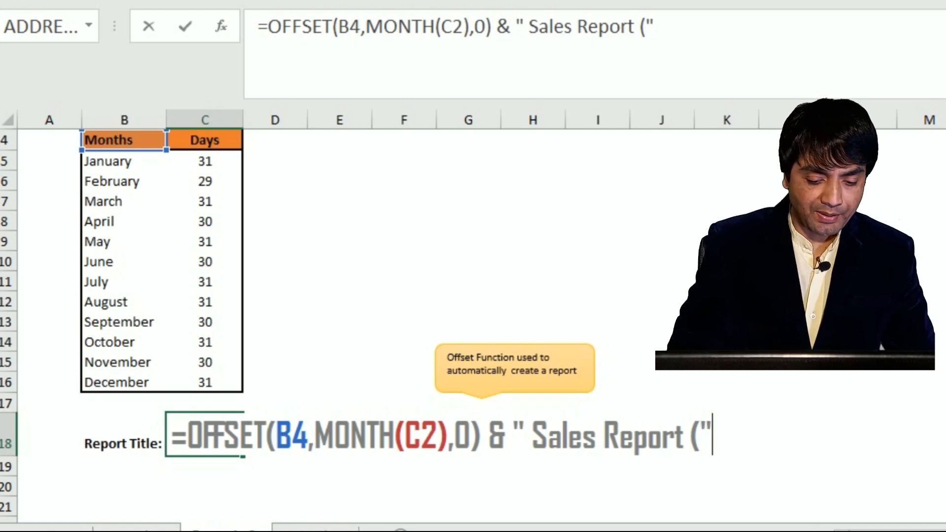
Join a second OFFSET function to the C18 formula, using the Days header C4 as its reference
text(&)
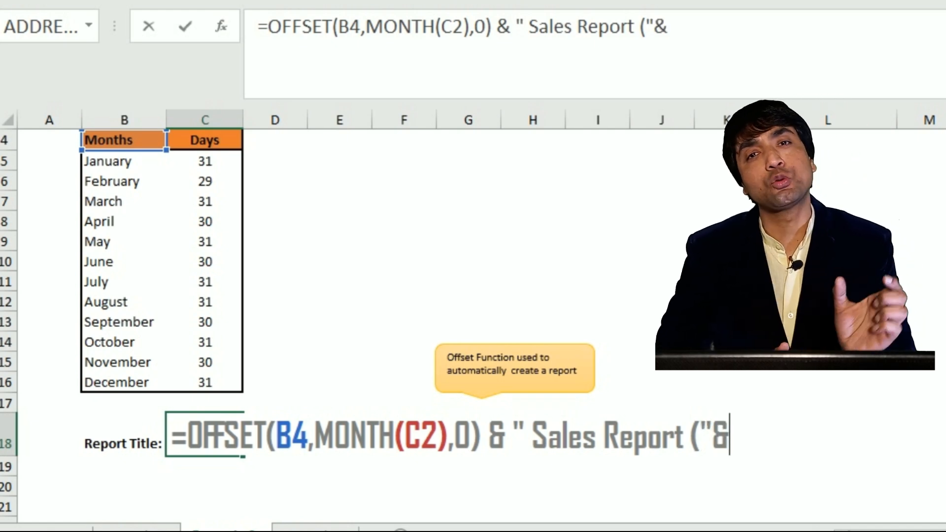
text(offset)
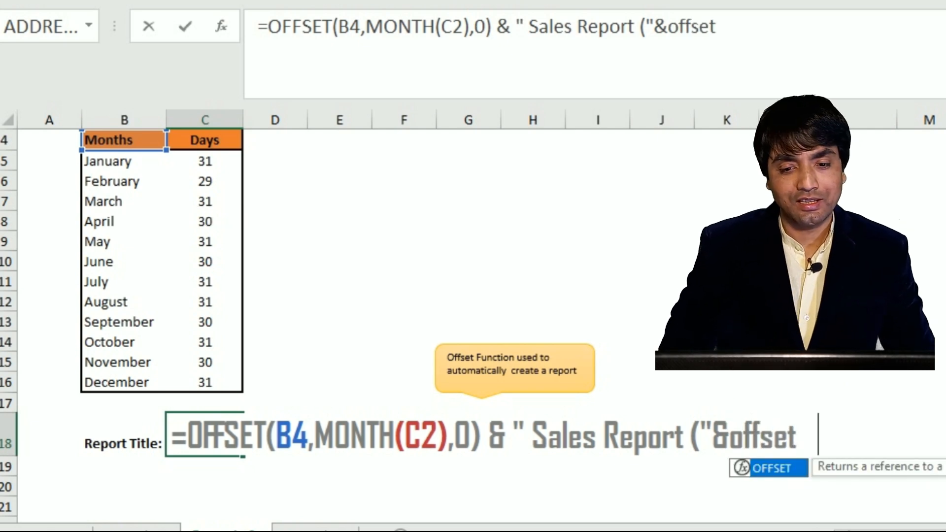
key(Tab)
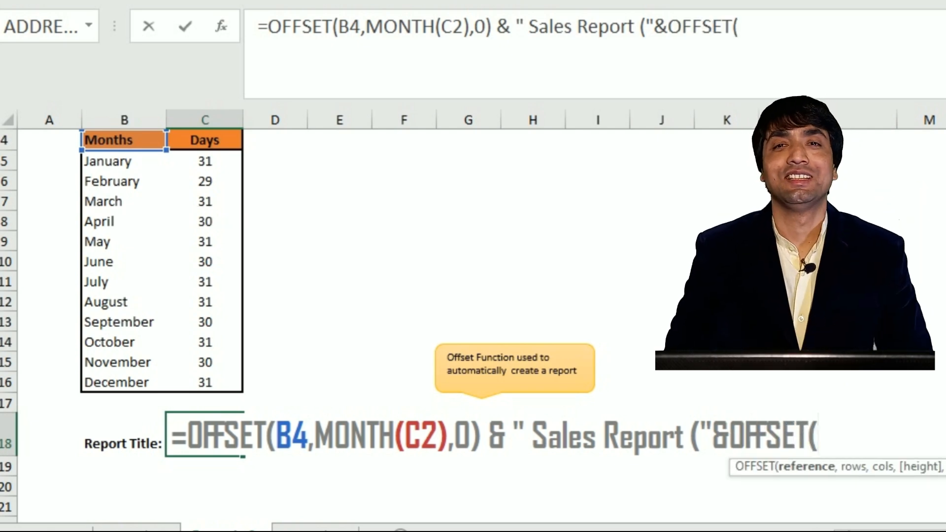
scroll(285, 211, up, 1)
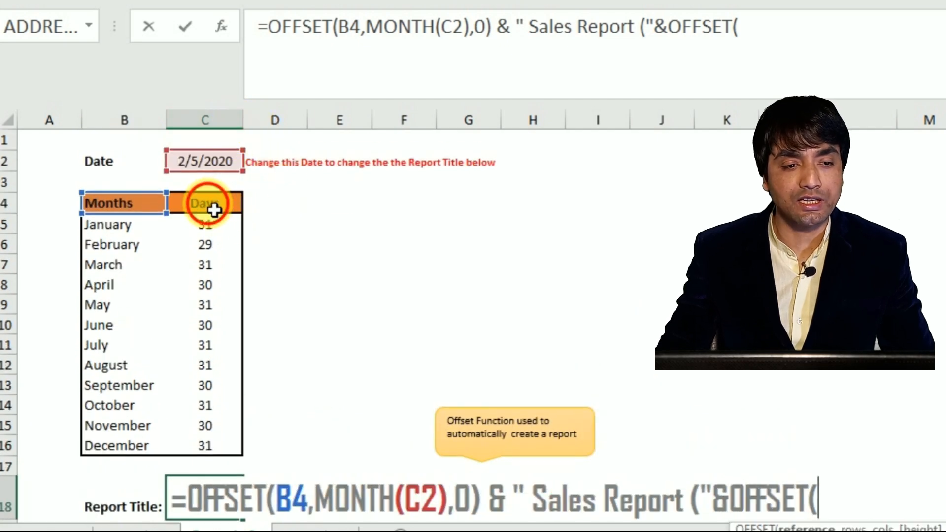
click(214, 210)
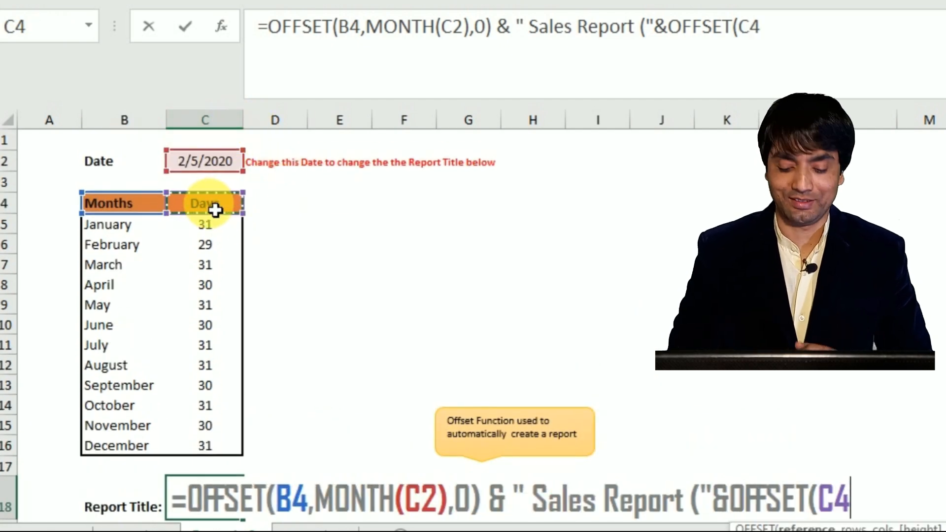
text(,)
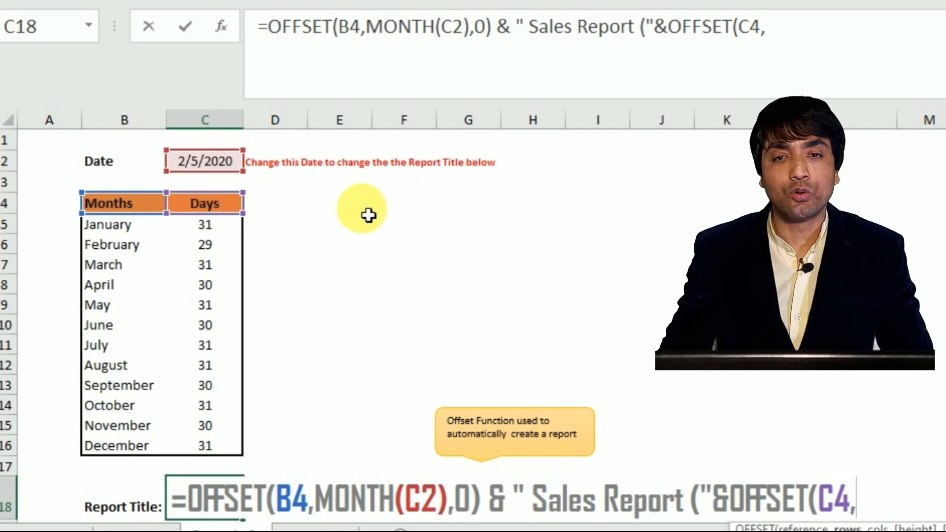
Enter MONTH(C2) as the rows argument of the second OFFSET in C18
text(mon)
key(Tab)
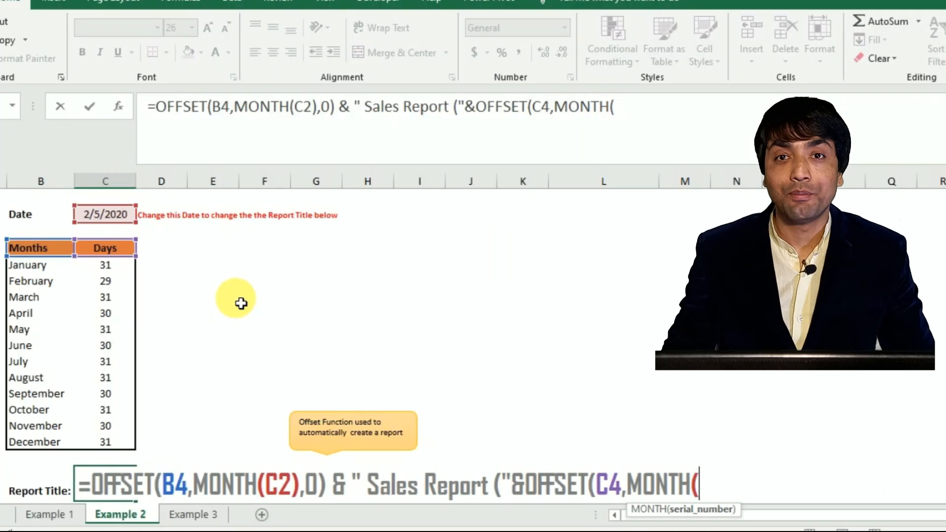
click(111, 219)
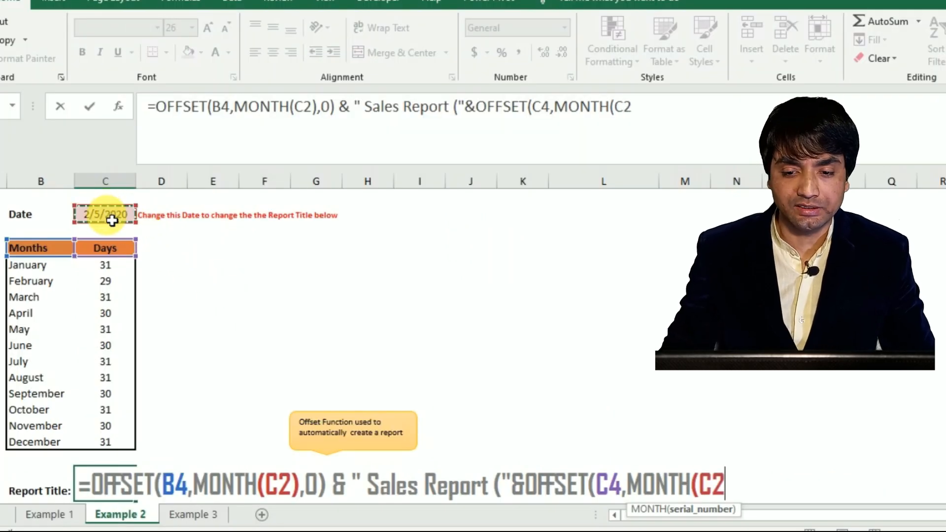
text())
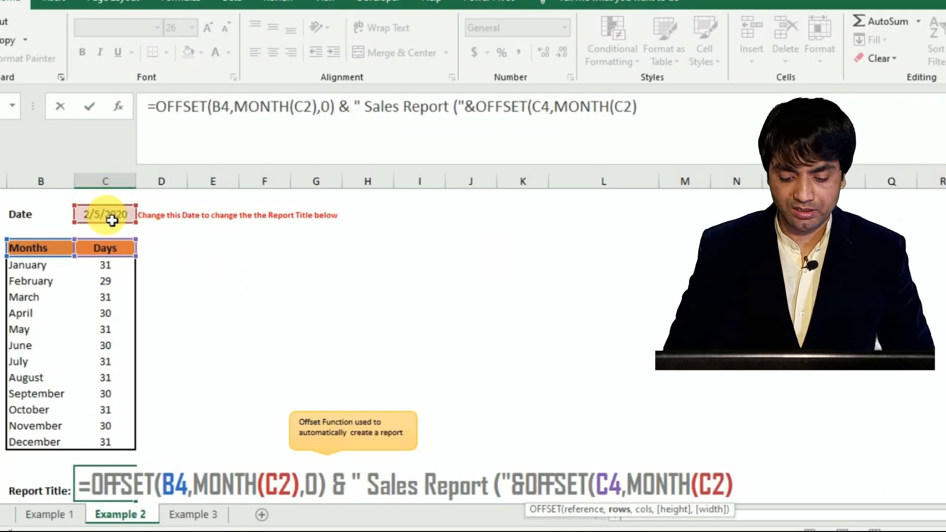
text(,)
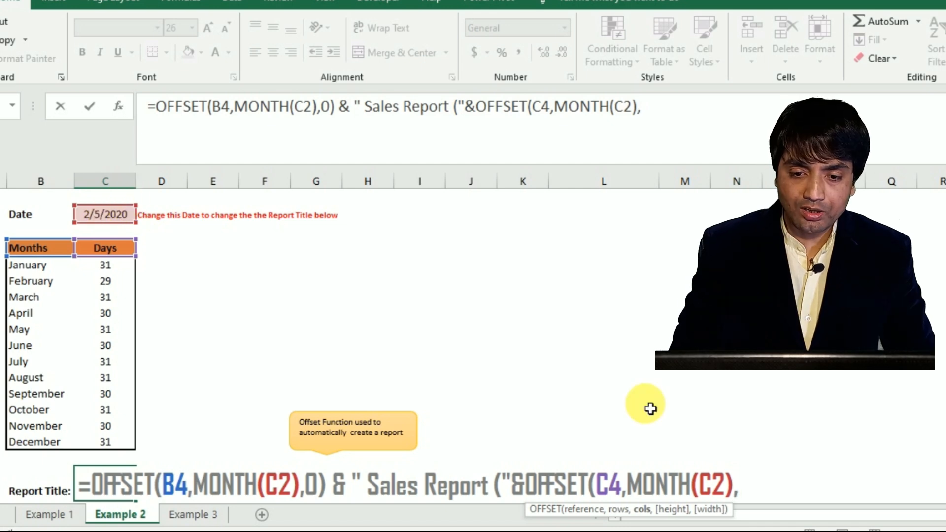
Finish the C18 formula with a column offset of 0 and the appended text & "Days)"
text(0)
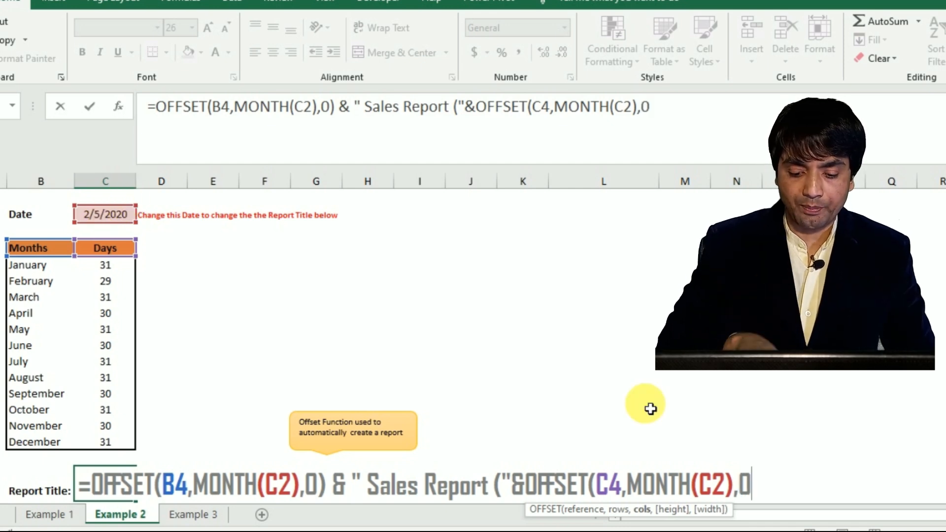
text()& "Days))
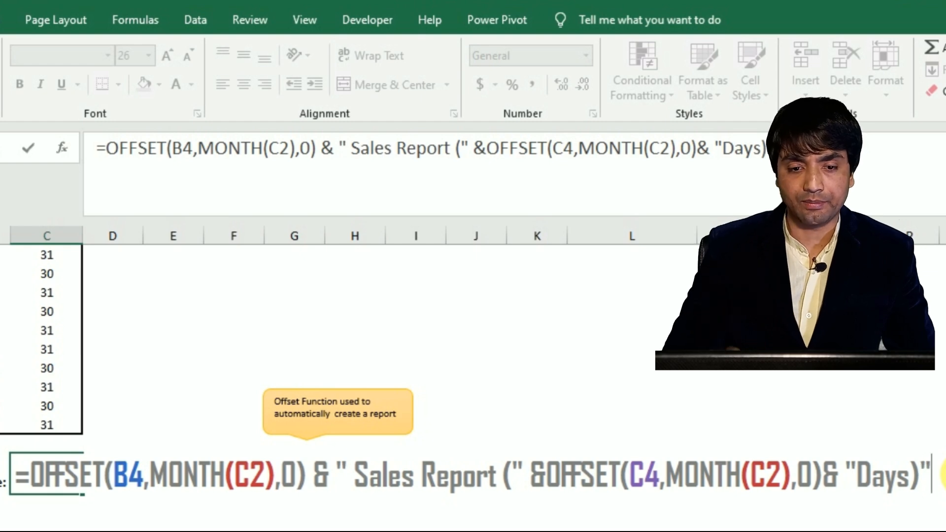
key(Return)
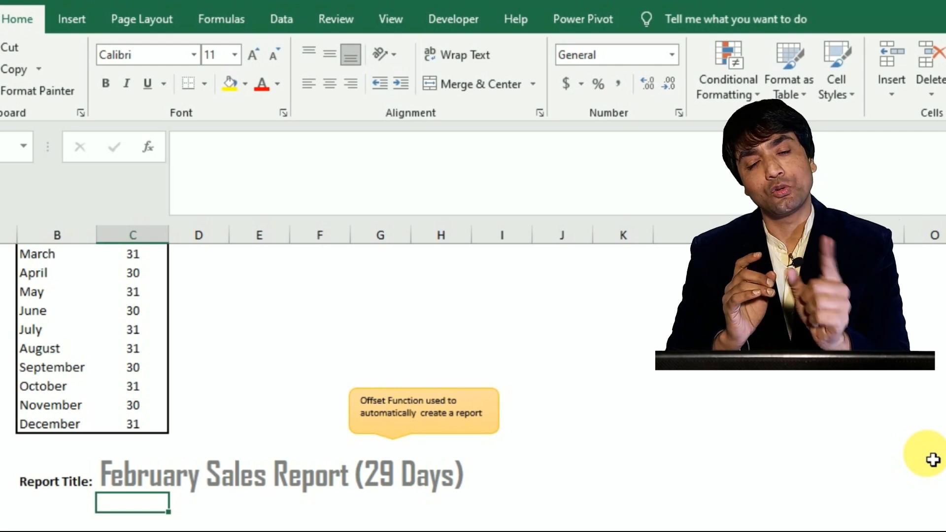
Change the month of the date in C2 to 5 and check the report title in C18
scroll(315, 380, up, 2)
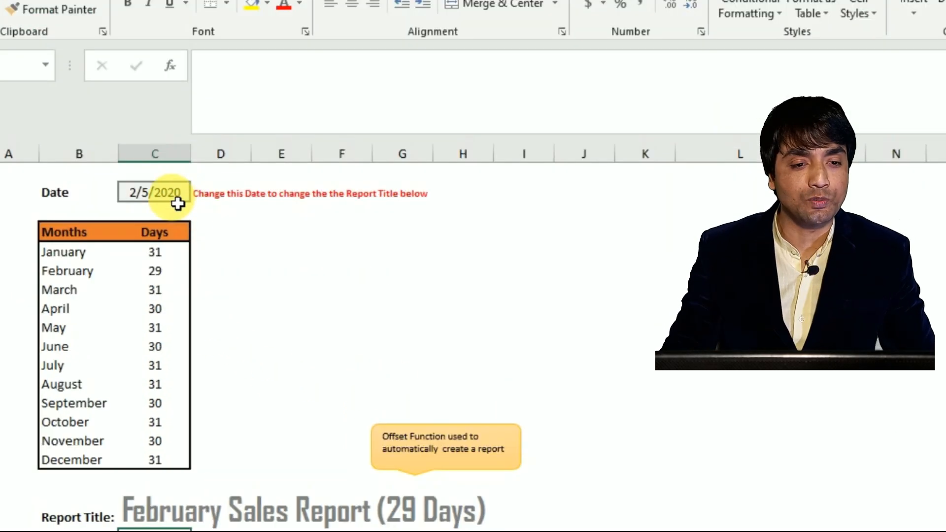
click(153, 196)
double_click(148, 196)
key(BackSpace)
text(5)
key(Return)
scroll(339, 443, down, 2)
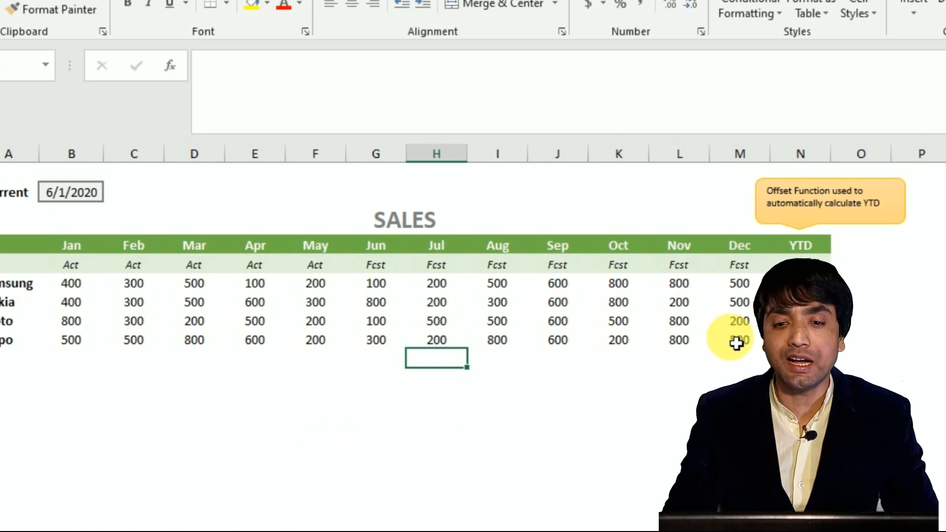
Open the Samsung row's YTD formula in N6 of the sales table to examine its SUM and OFFSET arguments
click(801, 285)
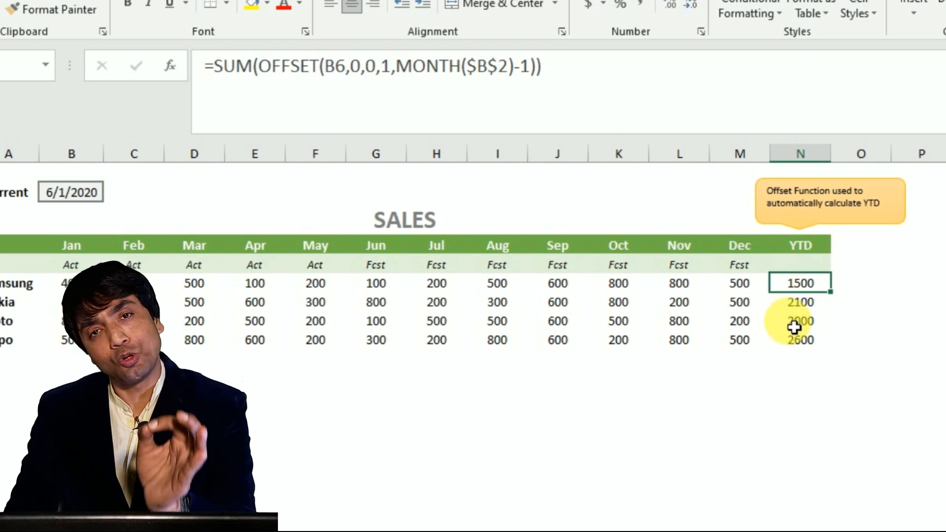
double_click(803, 284)
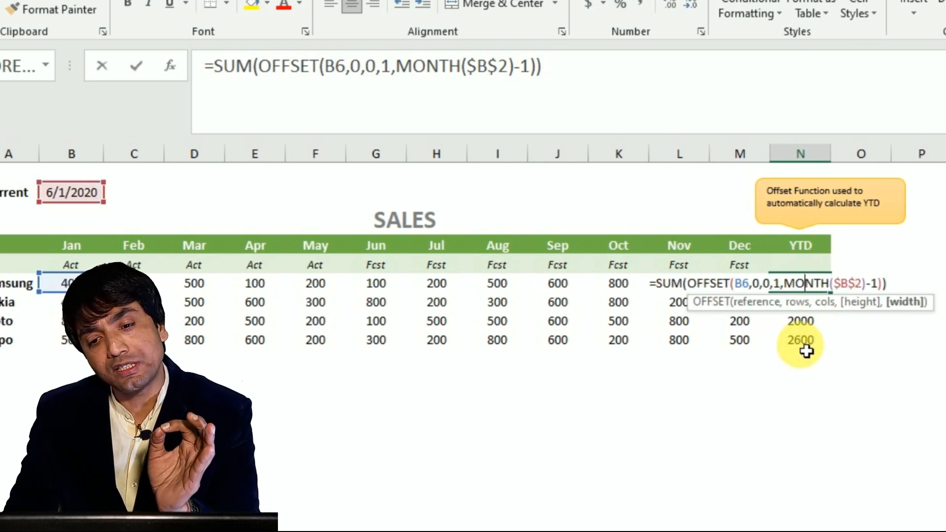